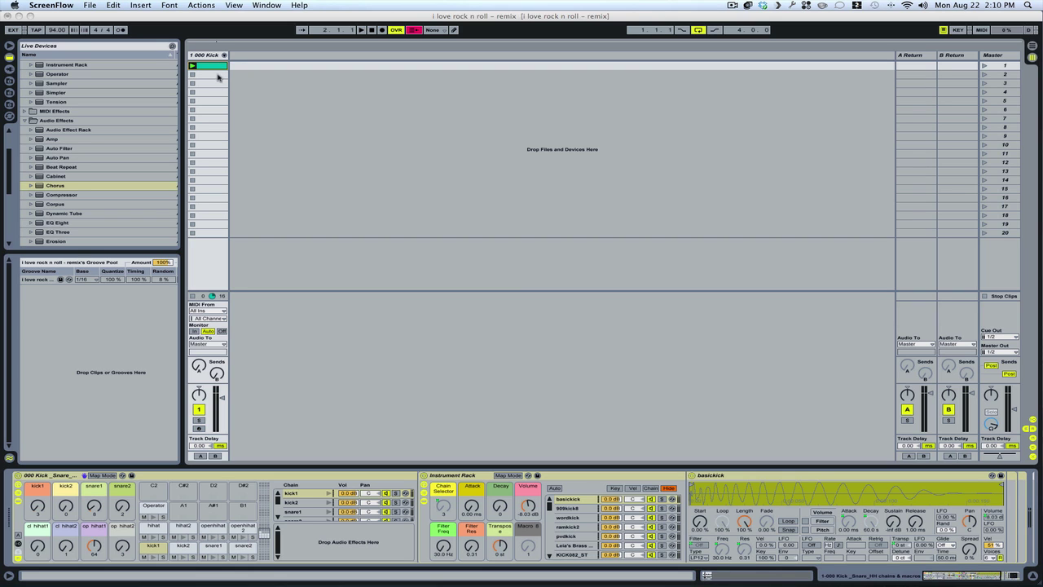
Play the drum clip on the first track, stop it, and examine the clip's notes and the track's drum rack
left_click(208, 65)
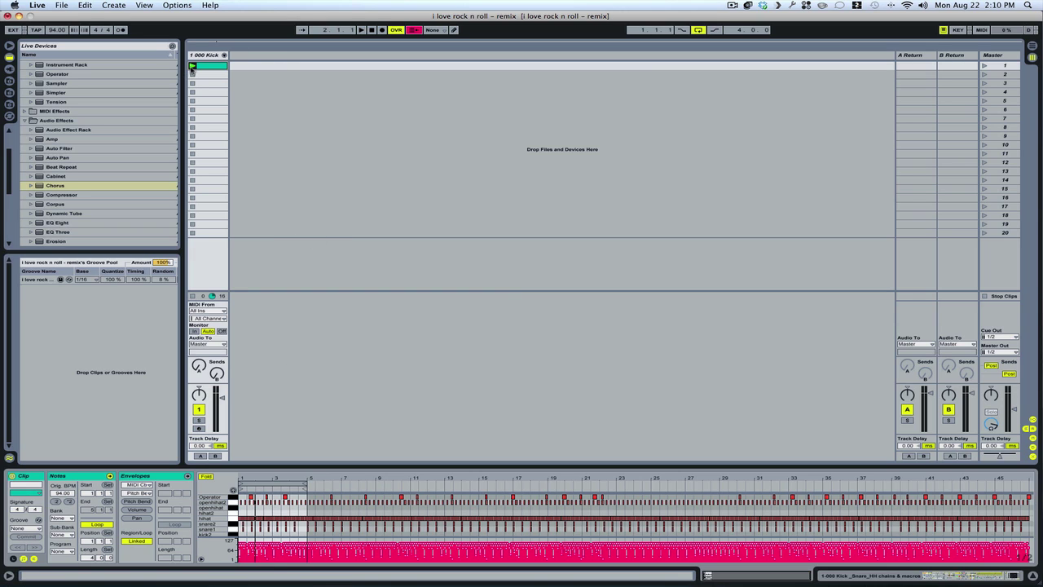
left_click(192, 65)
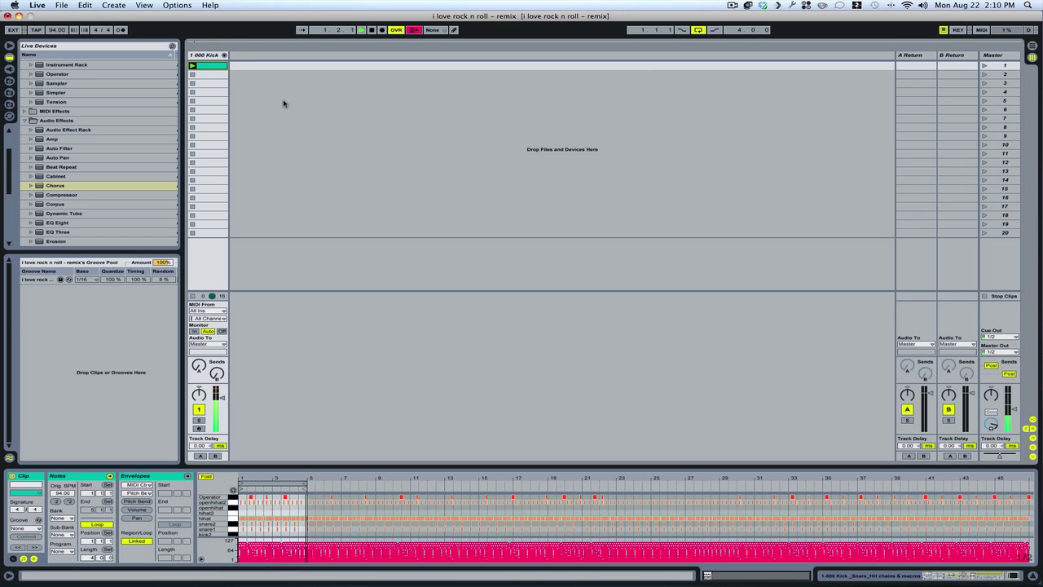
key("space")
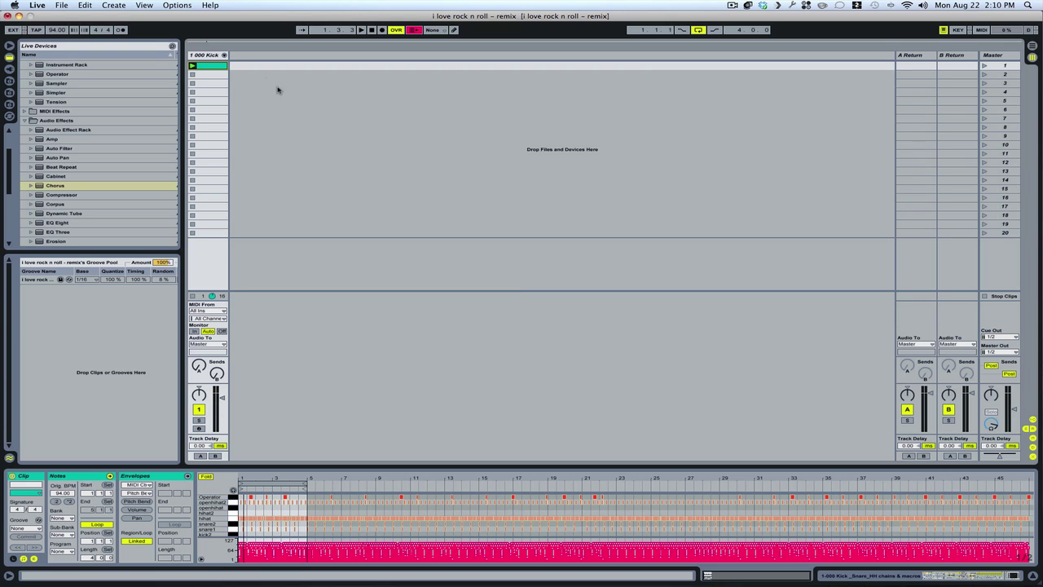
left_click(217, 69)
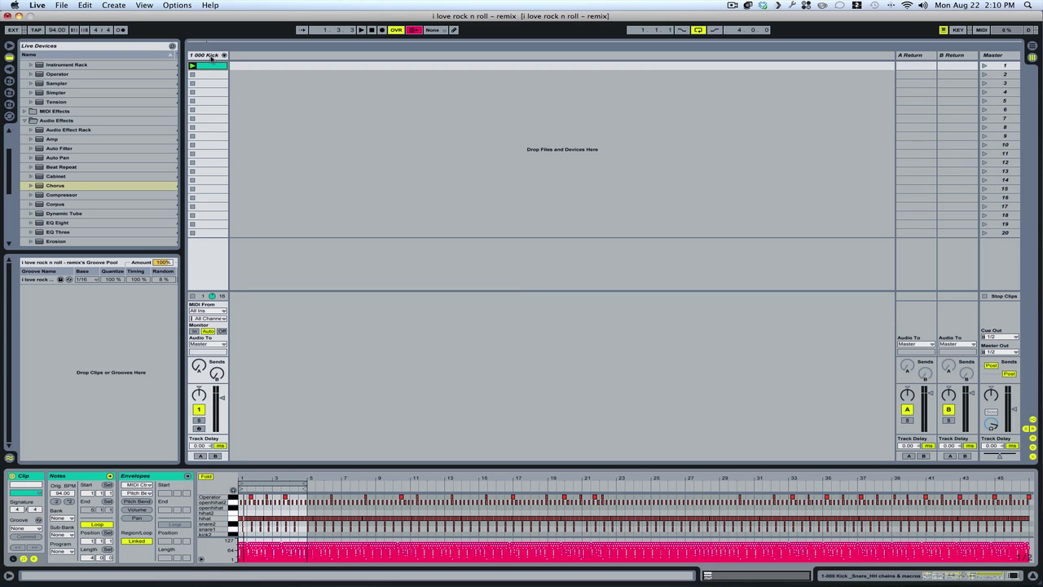
left_click(211, 55)
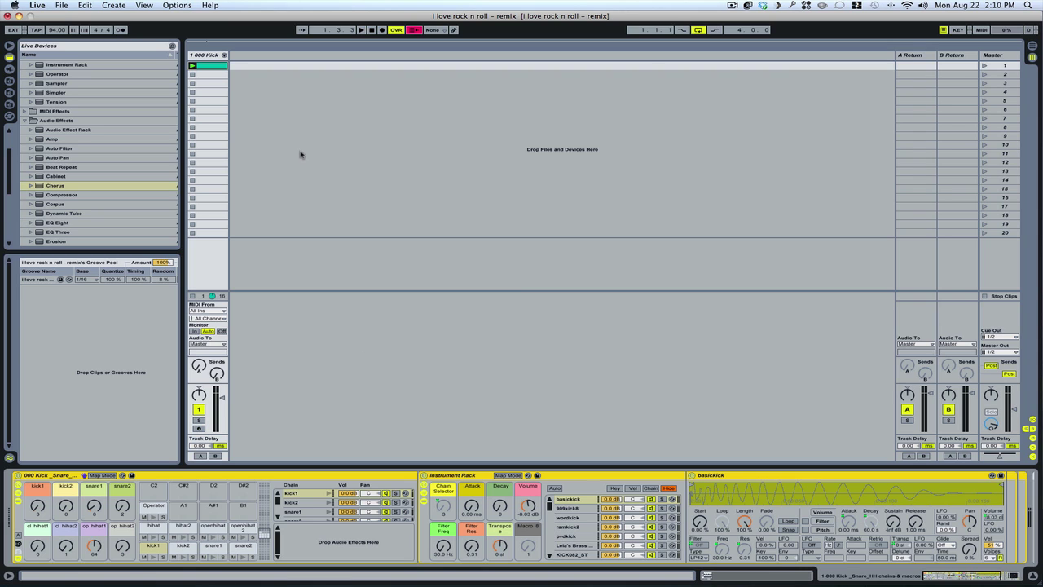
left_click(218, 67)
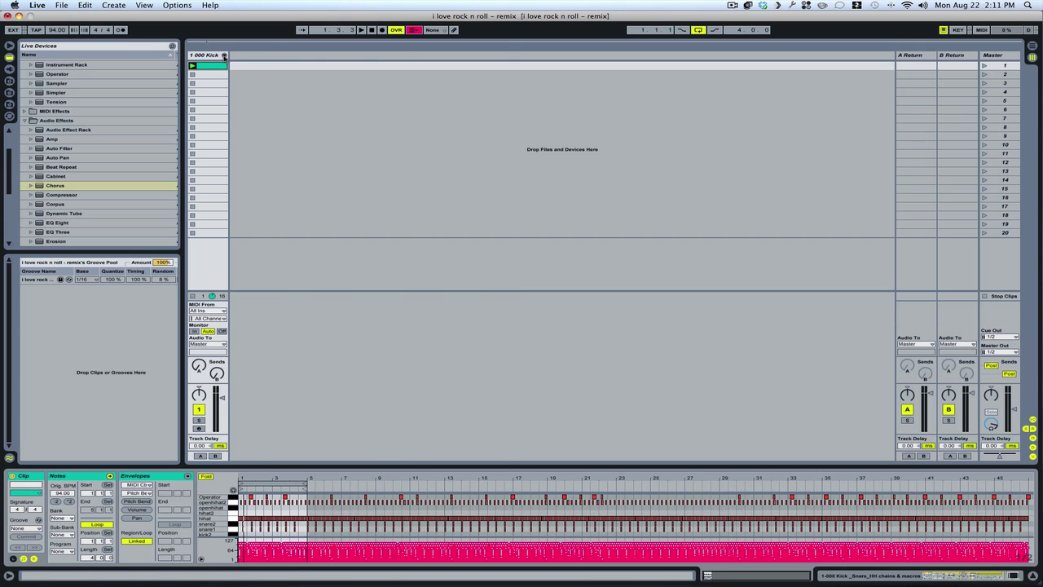
Unfold the drum rack track so that its individual chains are shown as separate mixer strips
left_click(224, 56)
left_click(224, 56)
left_click(224, 55)
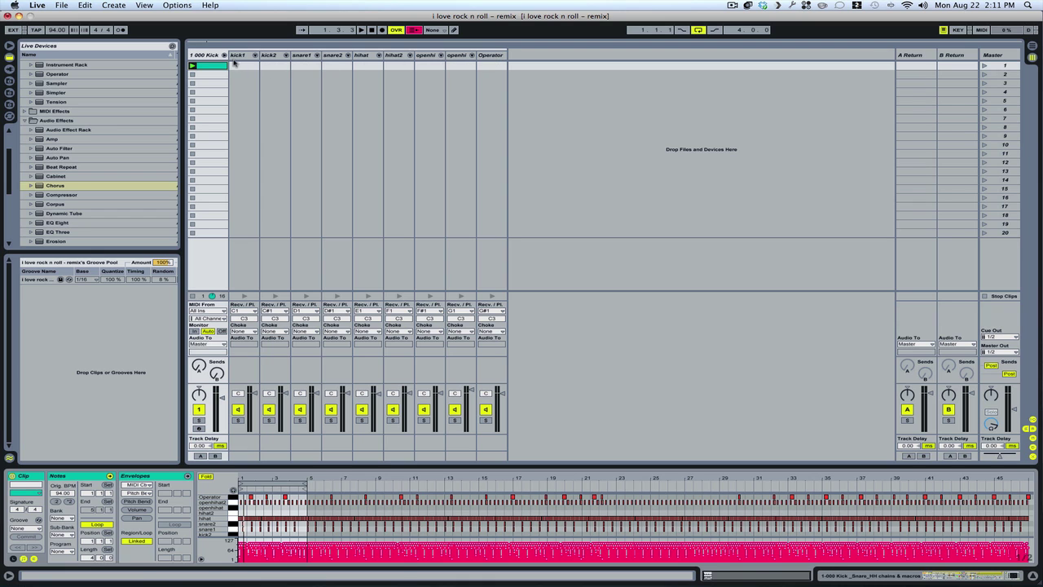
scroll(202, 529, "down", 1)
scroll(202, 530, "up", 1)
Extract the snare1 and snare2 chains together from the drum rack into a separate track
left_click(301, 57)
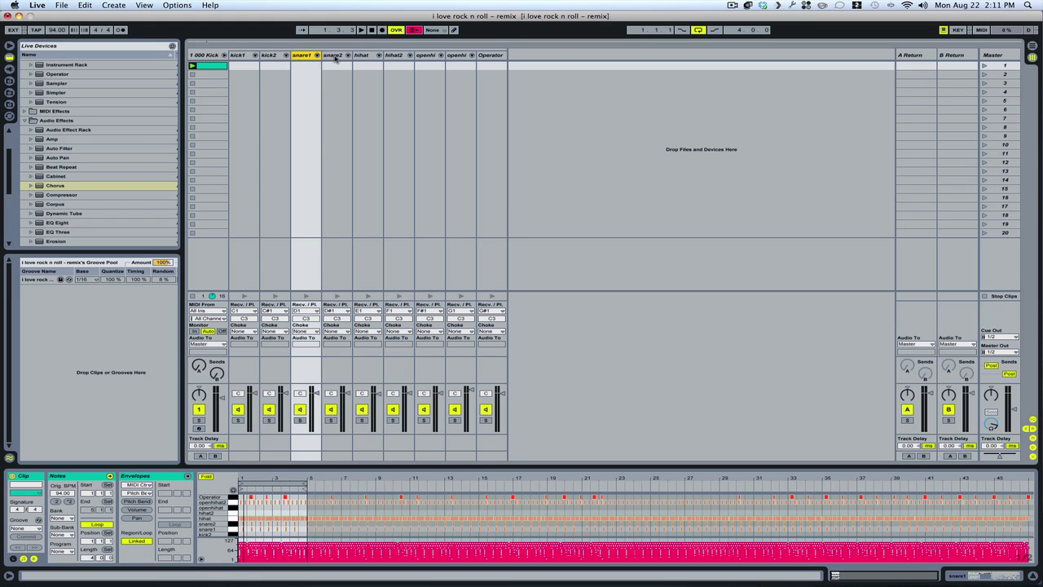
left_click(334, 57)
right_click(334, 57)
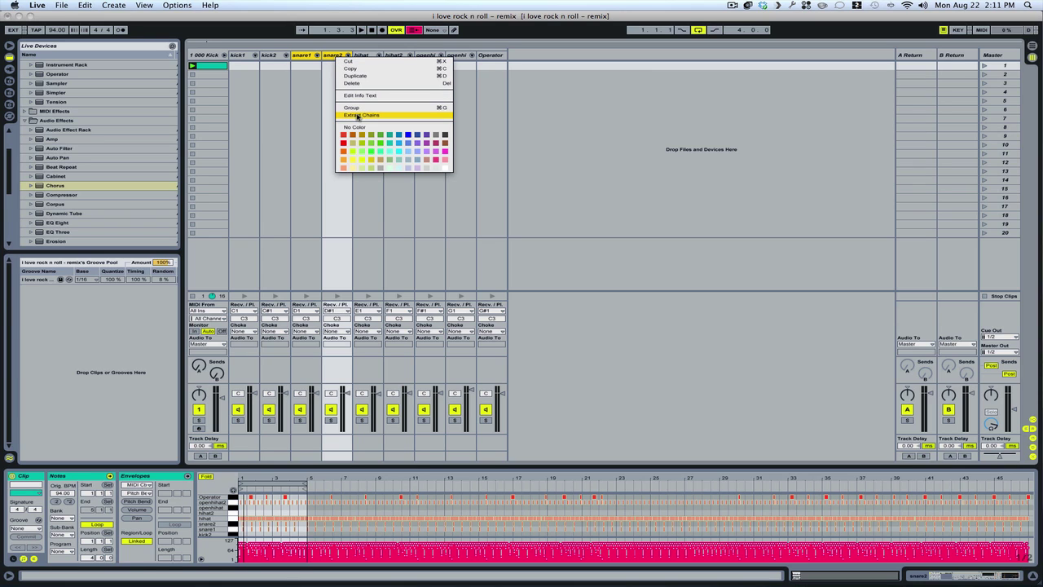
left_click(348, 119)
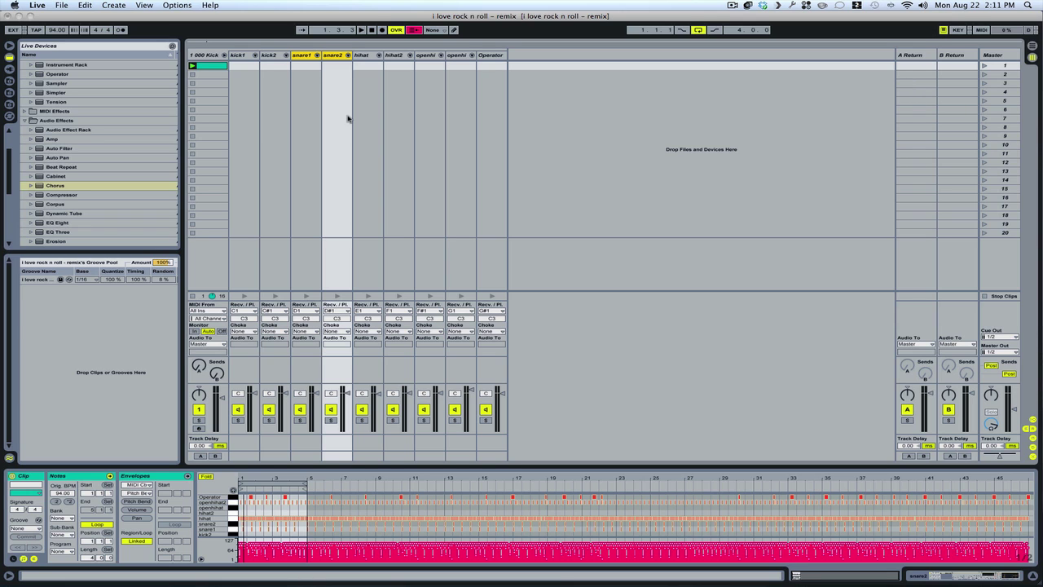
key("super+z")
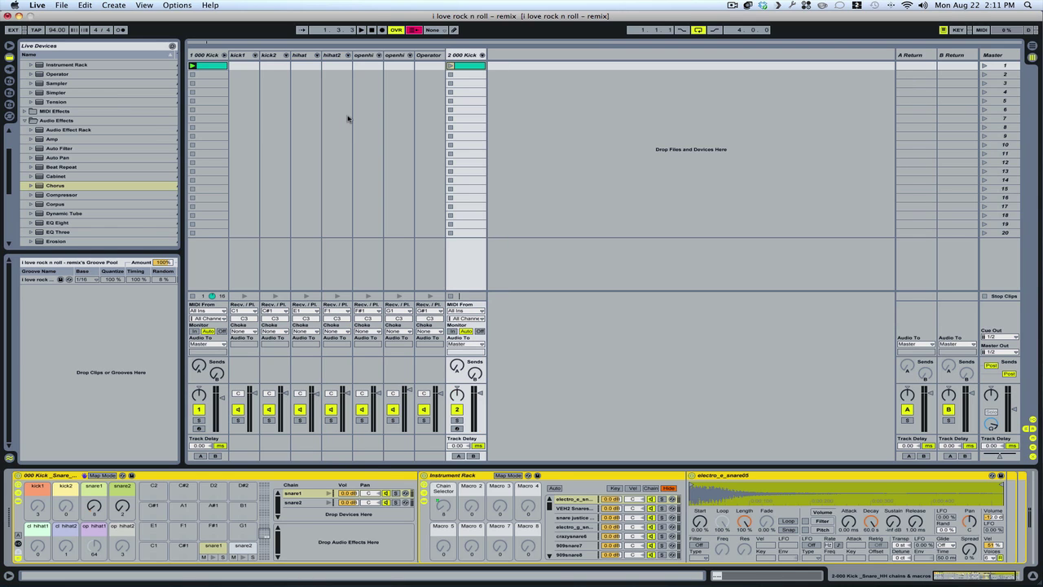
Rename the track extracted from the snare chains as snares
left_click(460, 56)
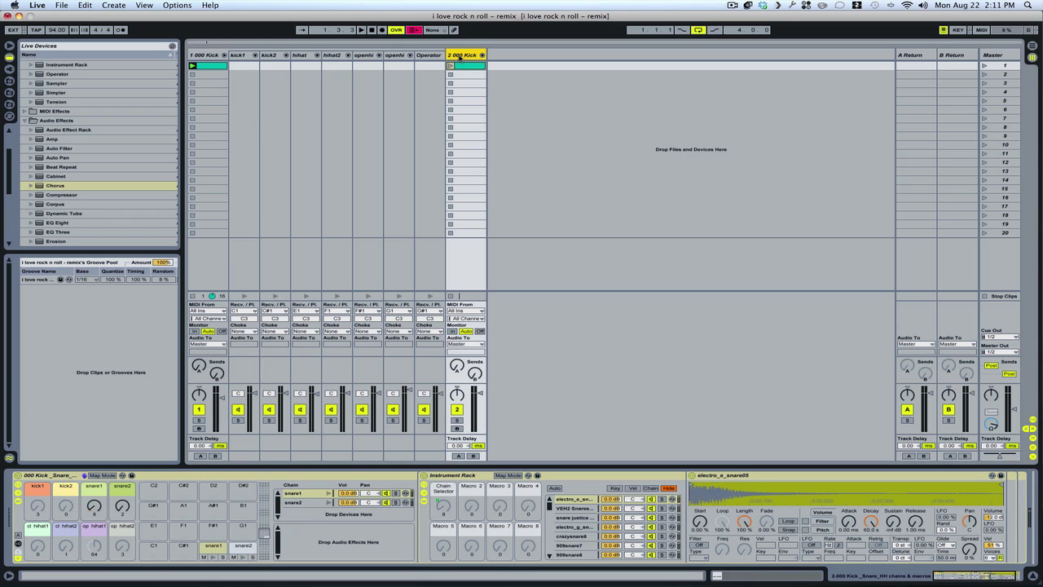
key("super+r")
type("snares")
key("Return")
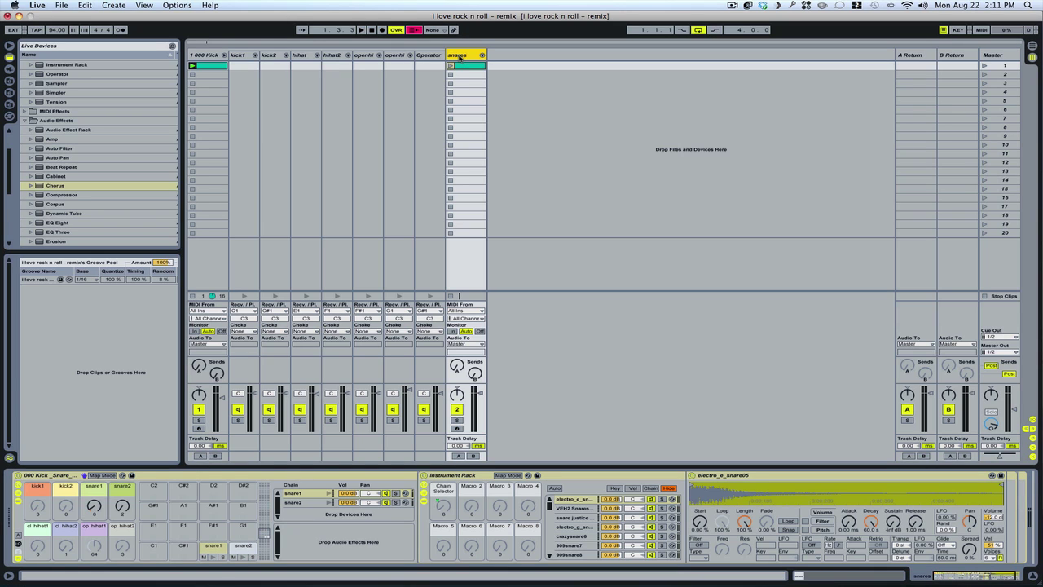
Extract all four closed and open hi-hat chains together from the drum rack into a separate track
left_click(306, 57)
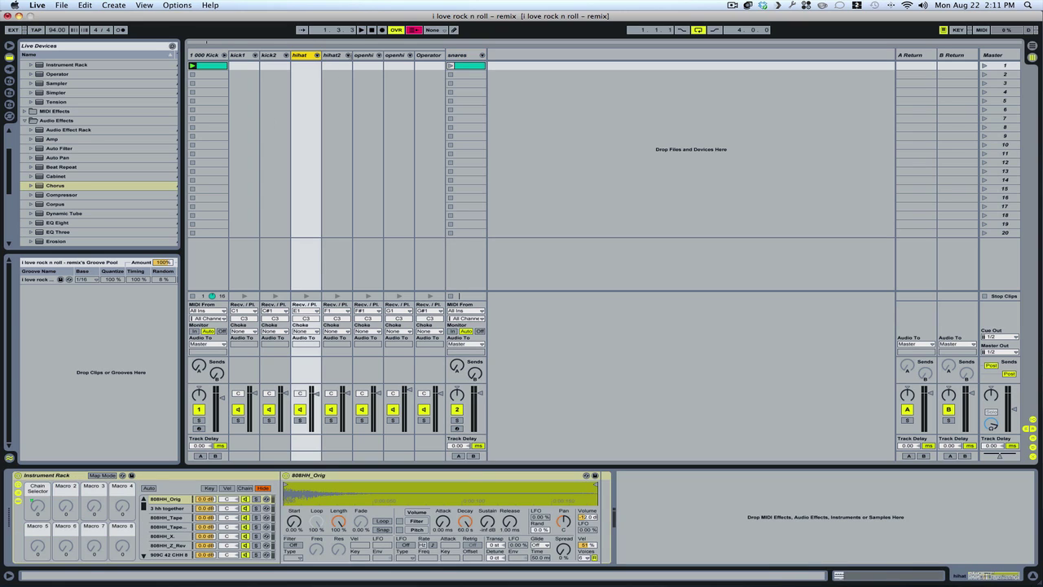
left_click(400, 57, "shift")
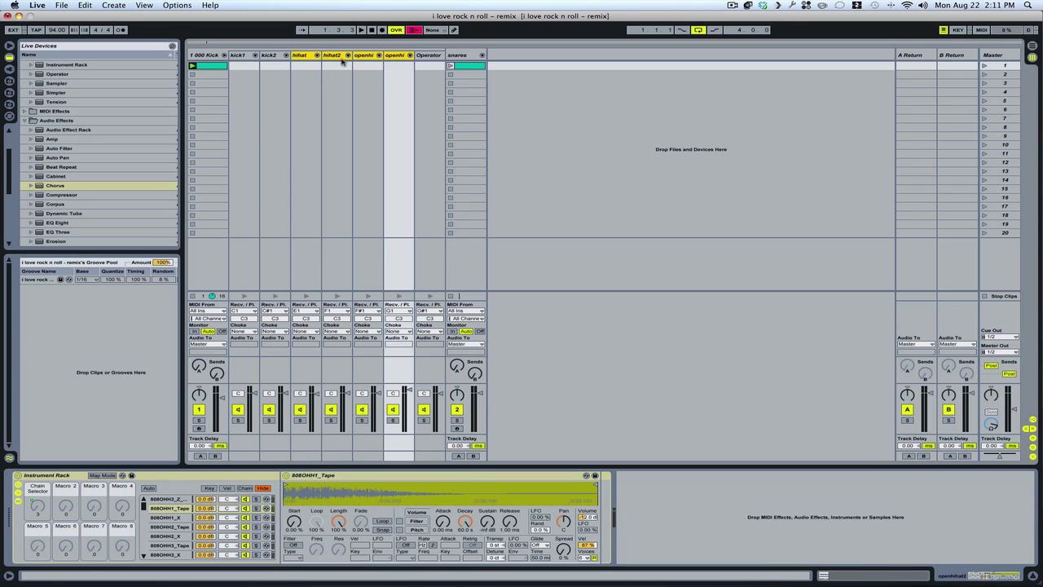
right_click(304, 59)
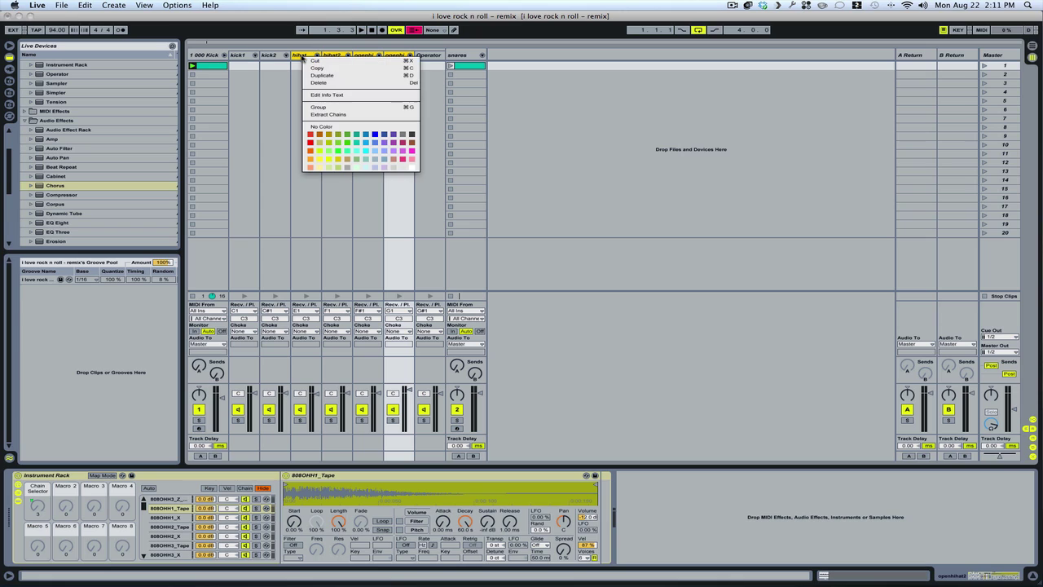
left_click(328, 114)
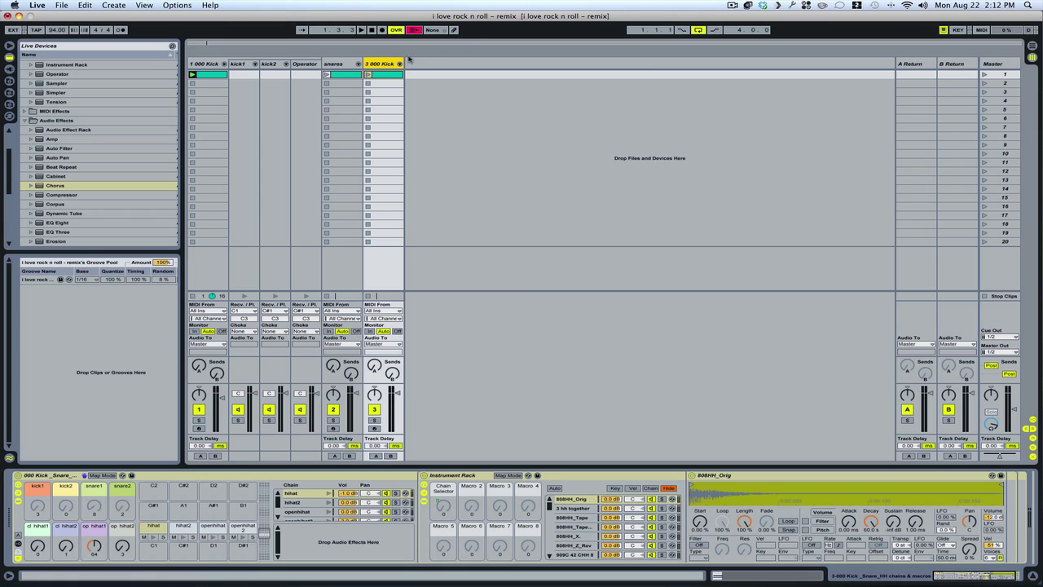
Rename the track extracted from the hi-hat chains as hihats and fold the drum rack's remaining chains
key("super+r")
type("hihats")
key("Return")
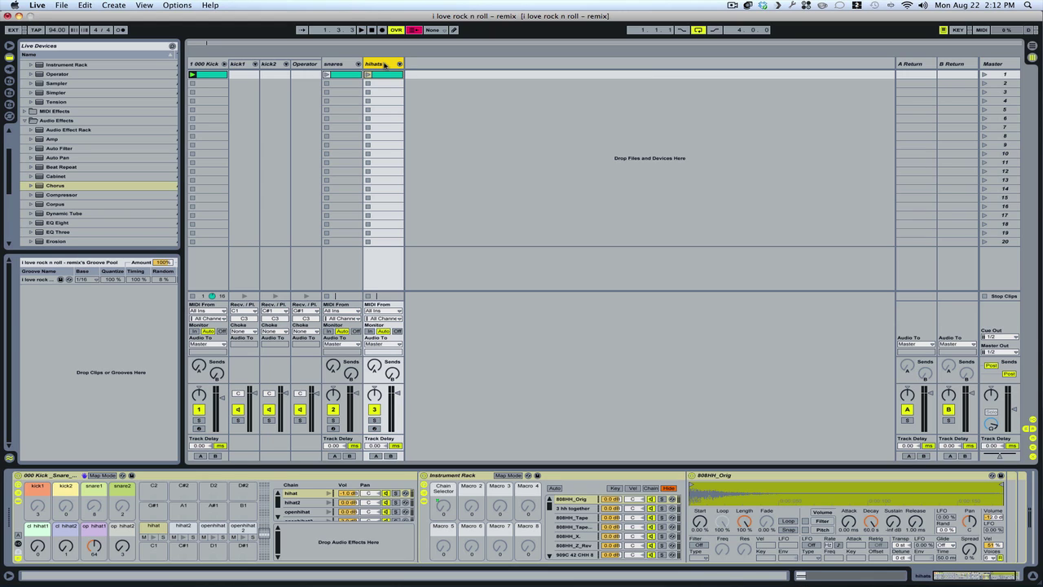
left_click(225, 64)
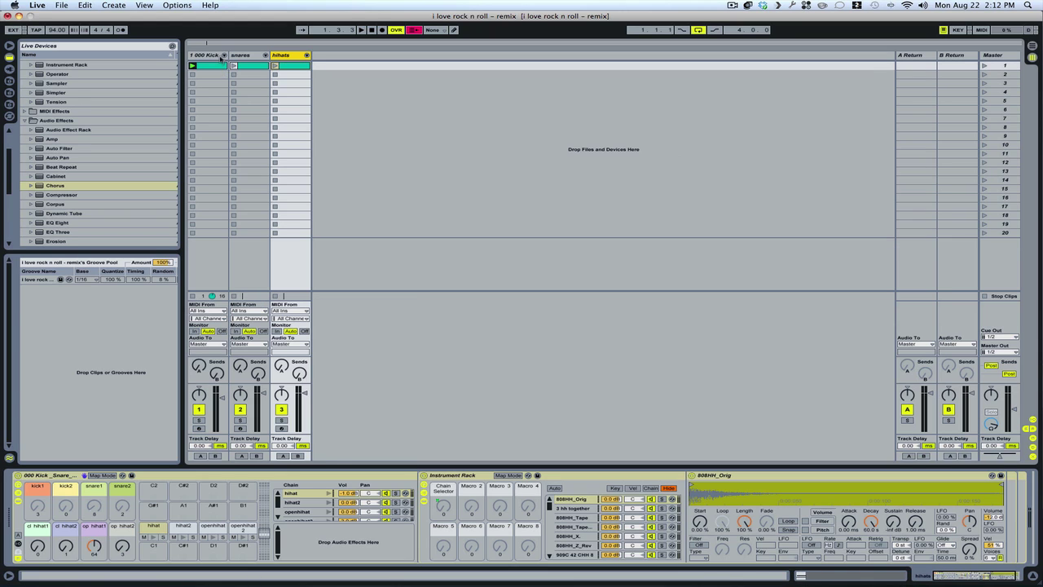
Examine the MIDI notes in the kick, snares and hihats clips one after another
double_click(214, 66)
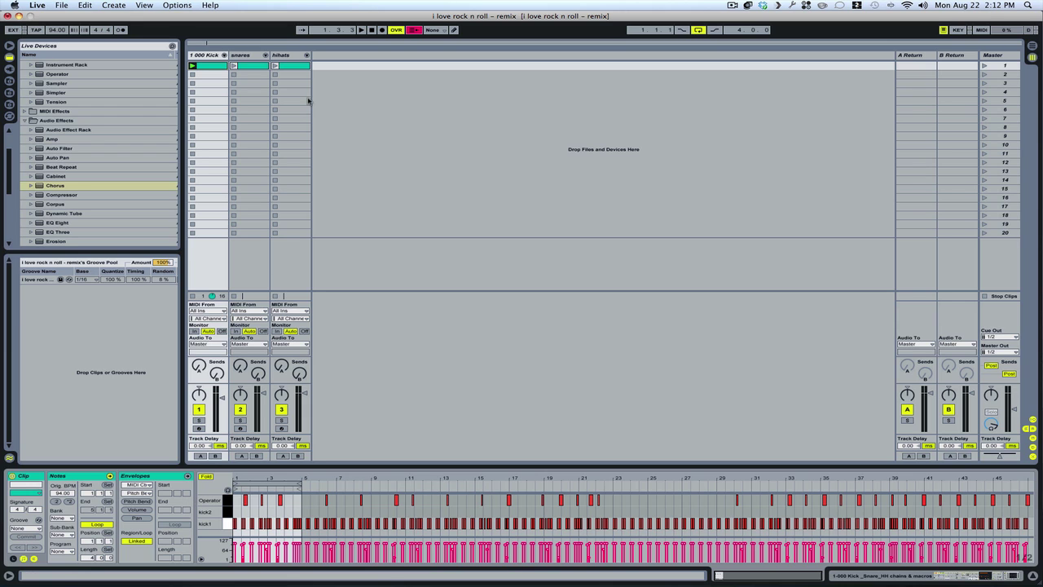
left_click(251, 66)
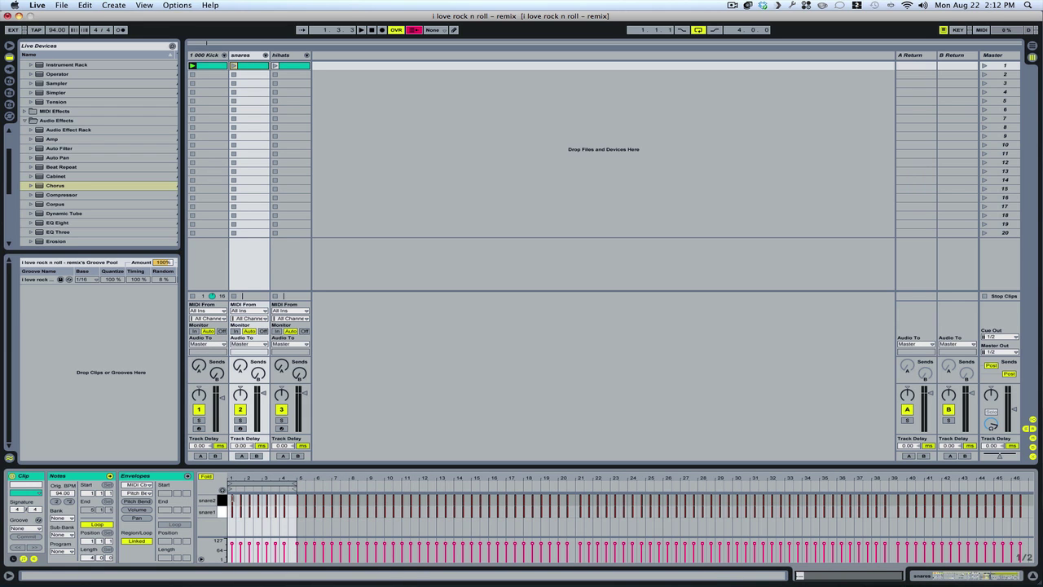
left_click(293, 68)
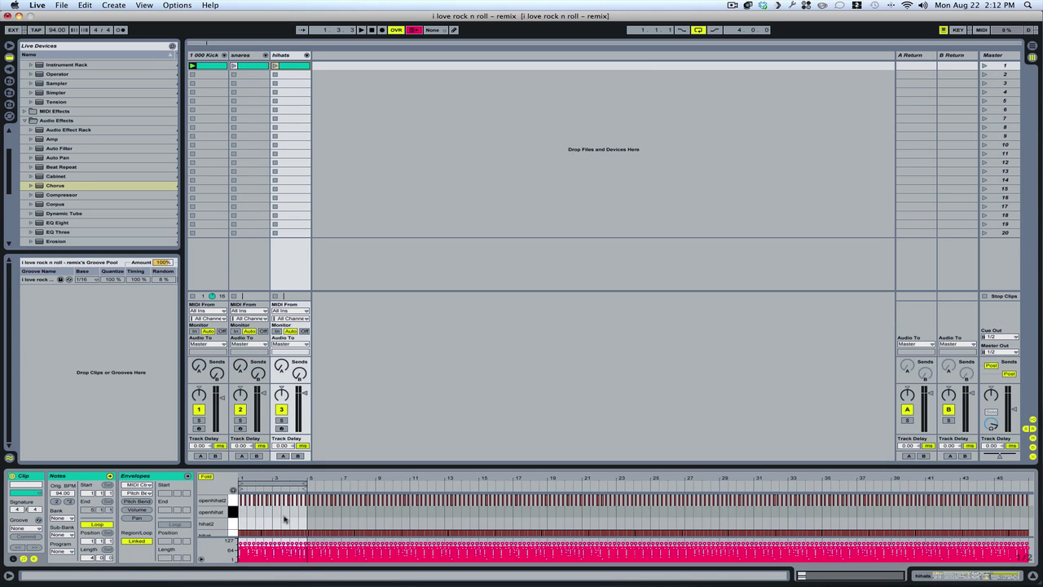
Freeze the kick, snares and hihats tracks together, with their first-scene clips selected
left_click(203, 74)
left_click_drag(203, 73, 314, 58)
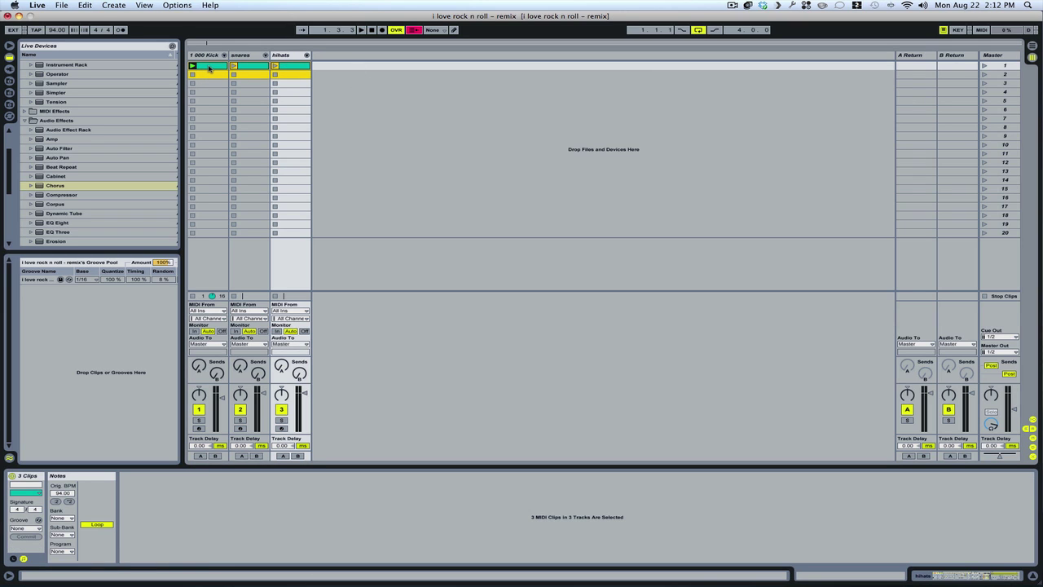
right_click(291, 69)
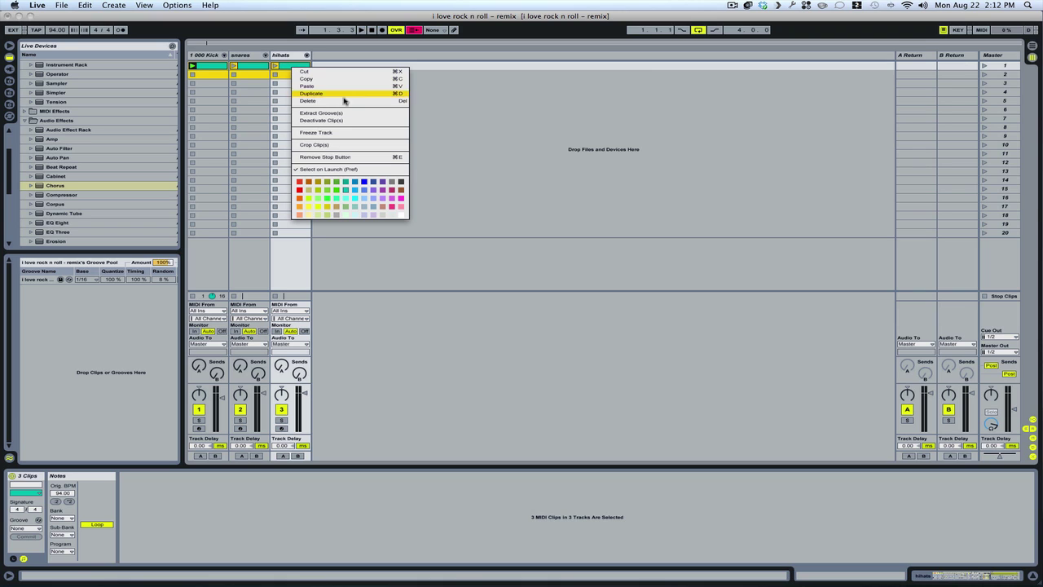
left_click(341, 133)
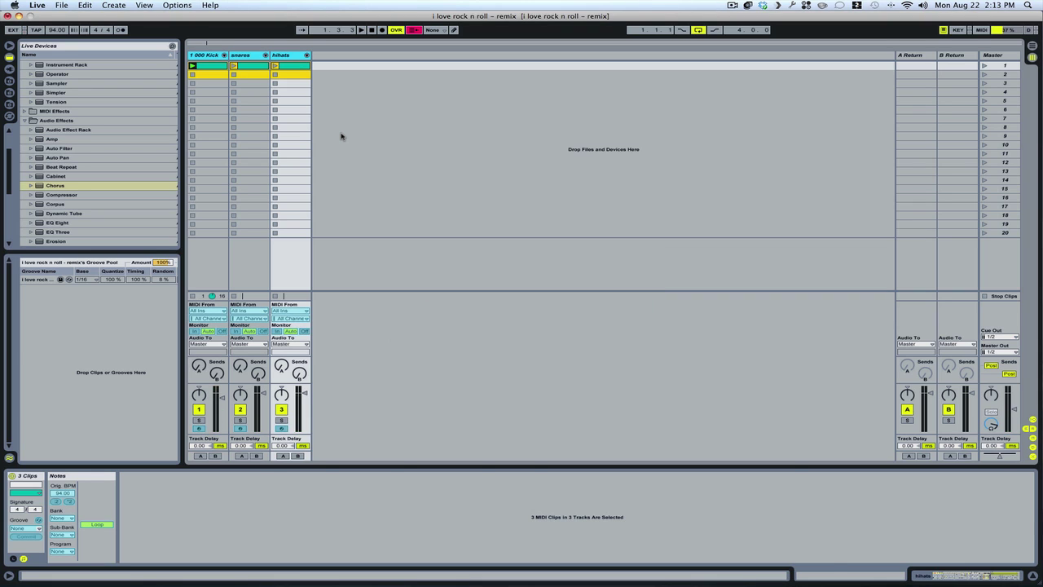
left_click(376, 106)
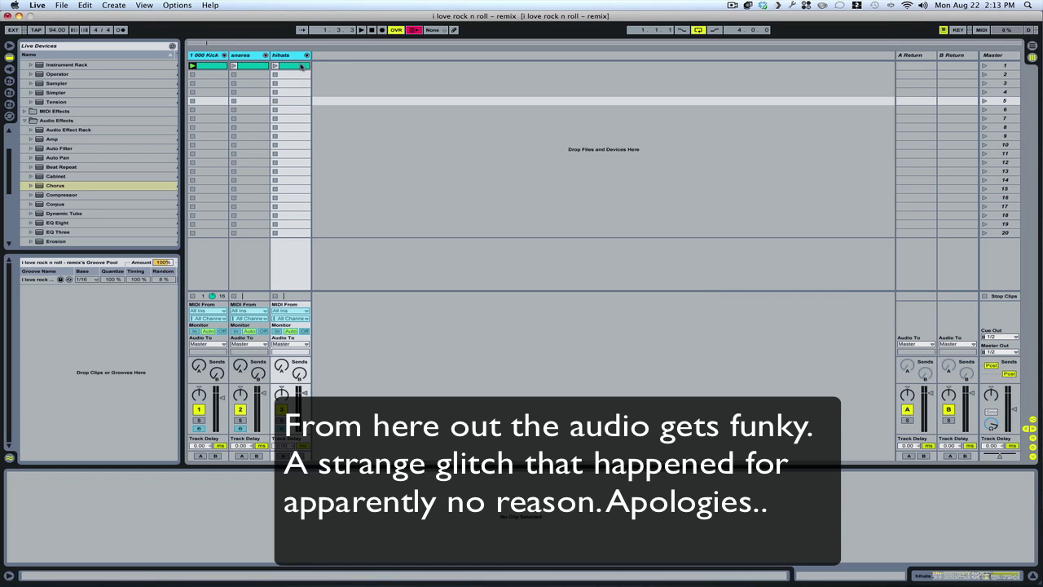
Insert three new audio tracks after the hihats track
left_click(287, 55)
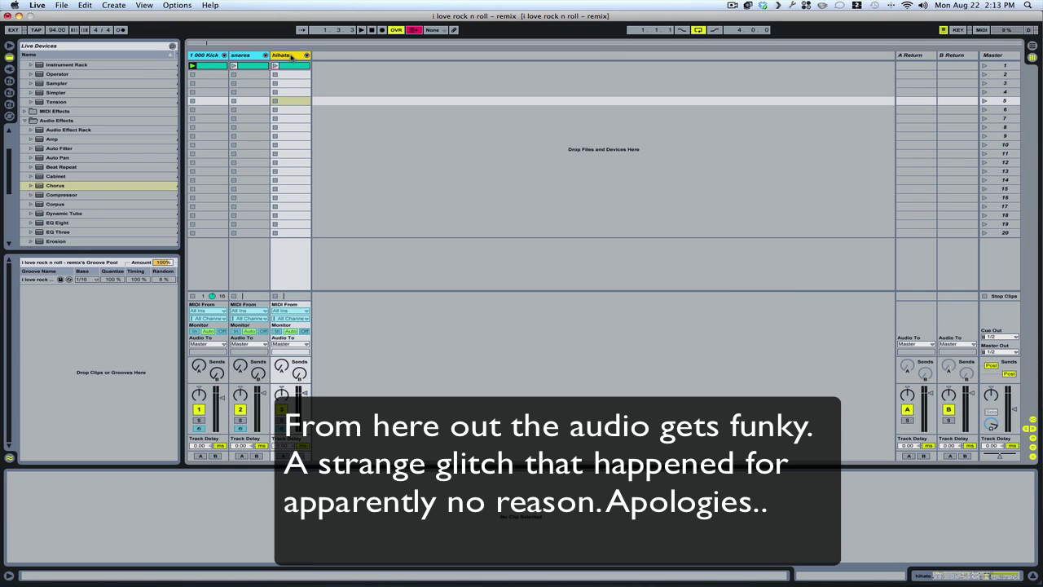
key("super+shift+t")
key("super+t")
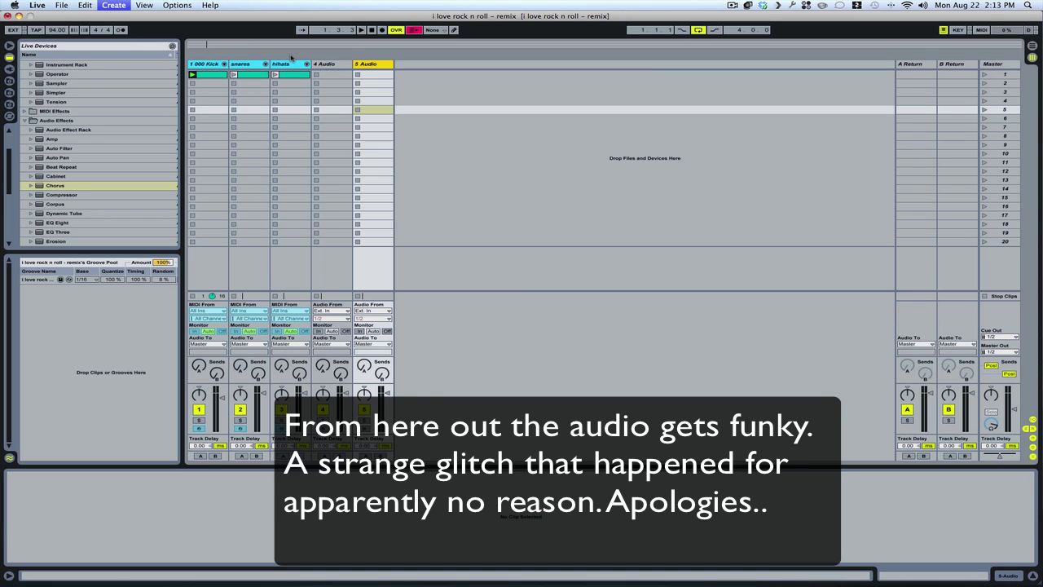
key("super+t")
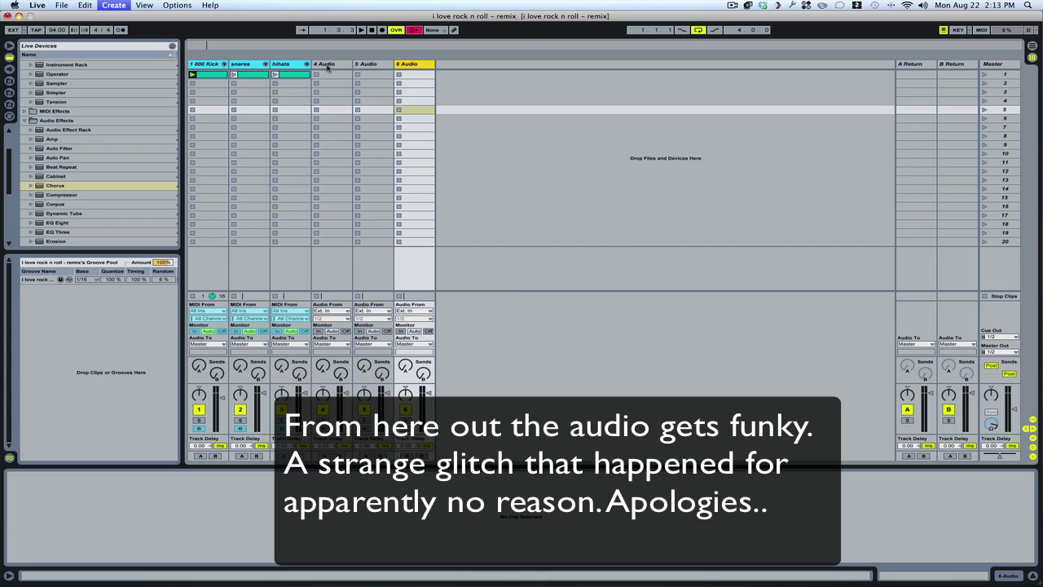
Rename the three new audio tracks kick, snare and hihat, in that order
left_click(331, 64)
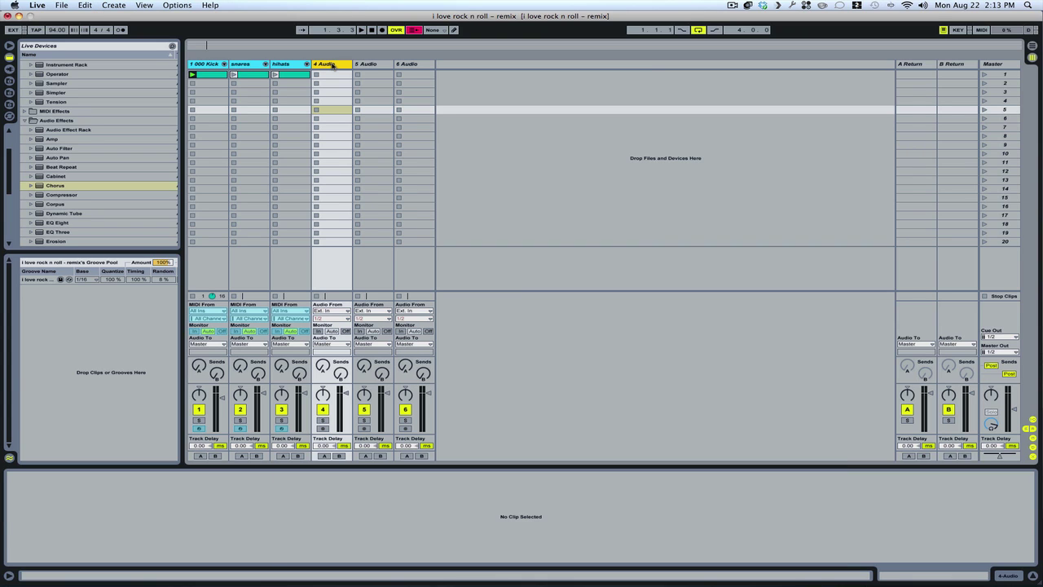
key("super+r")
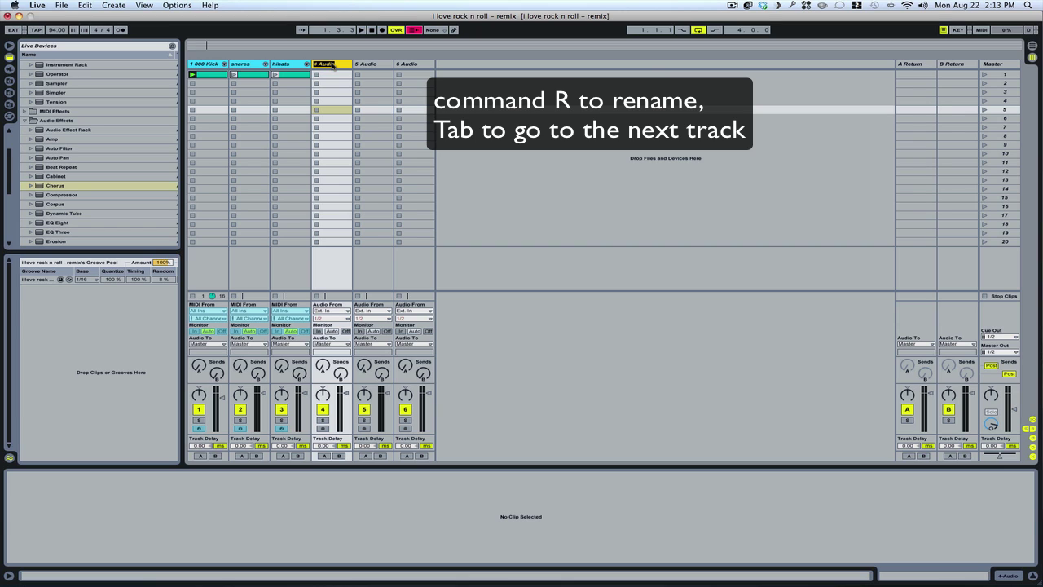
type("A")
type("ick")
key("Tab")
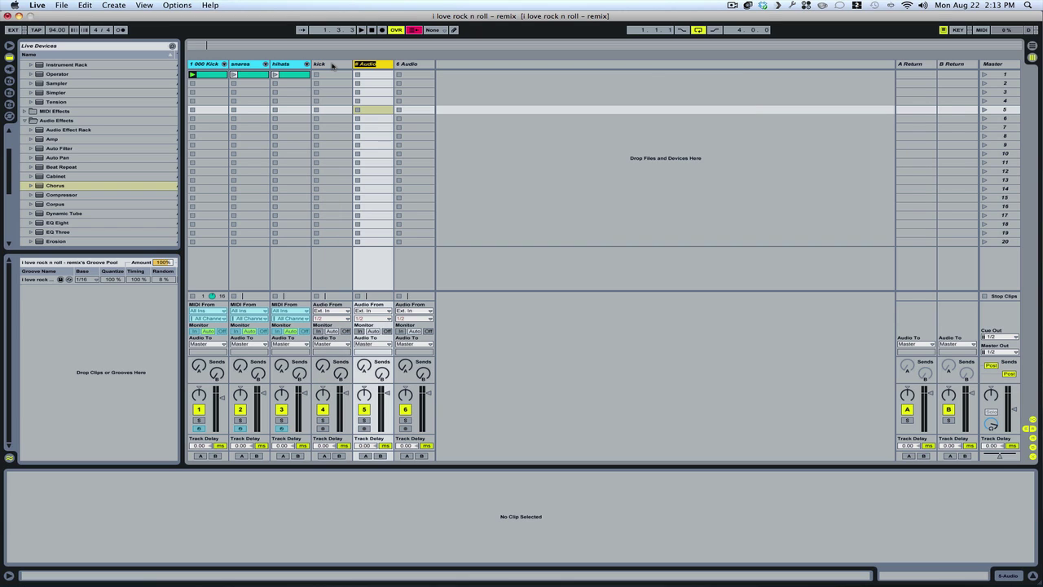
type("snare")
key("Tab")
type("hi")
key("Return")
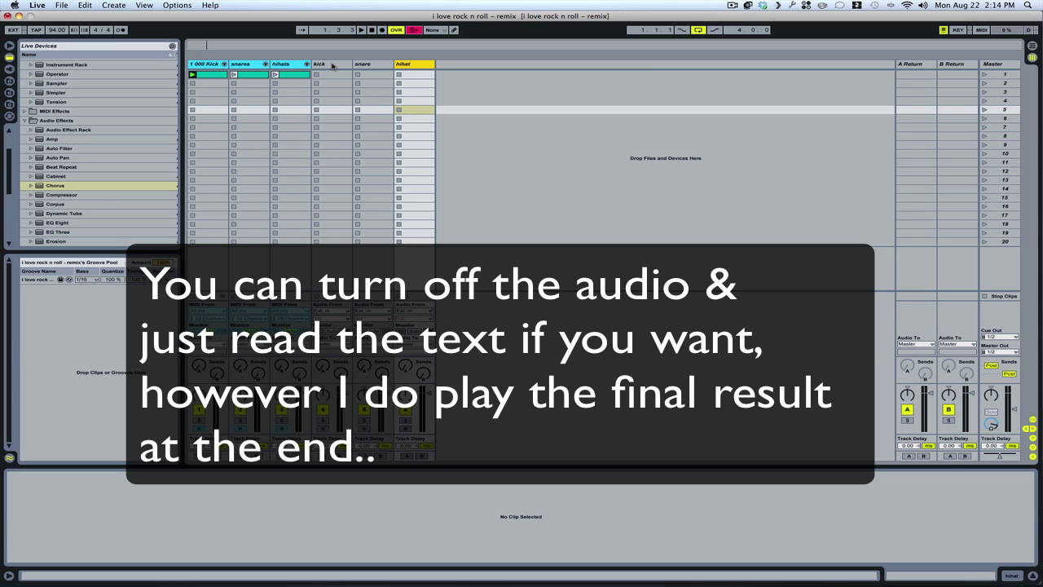
Move the frozen hihats, snares and kick clips to the first slots of the hihat, snare and kick audio tracks
left_click(289, 76)
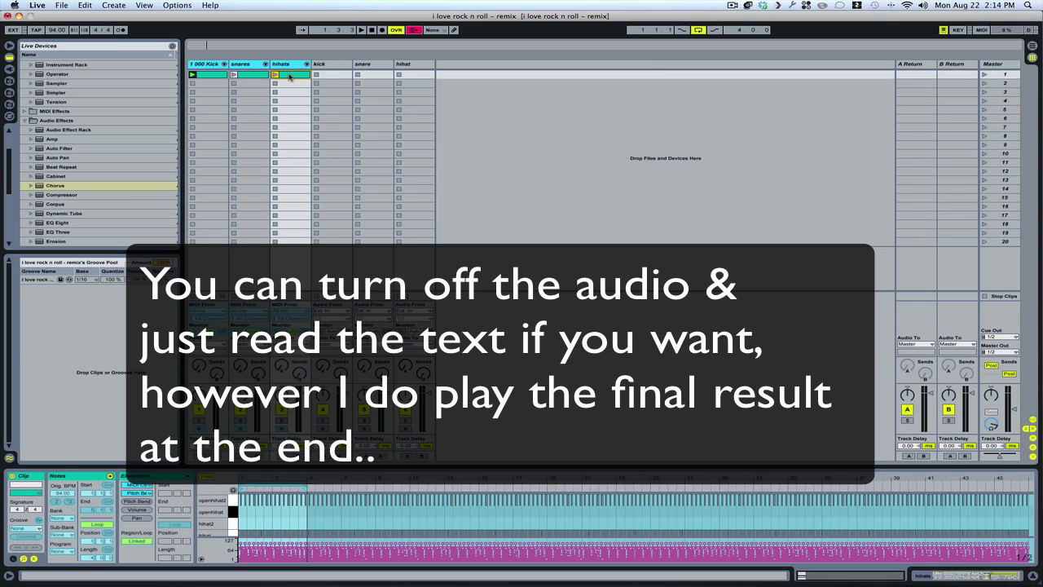
left_click_drag(289, 75, 405, 77)
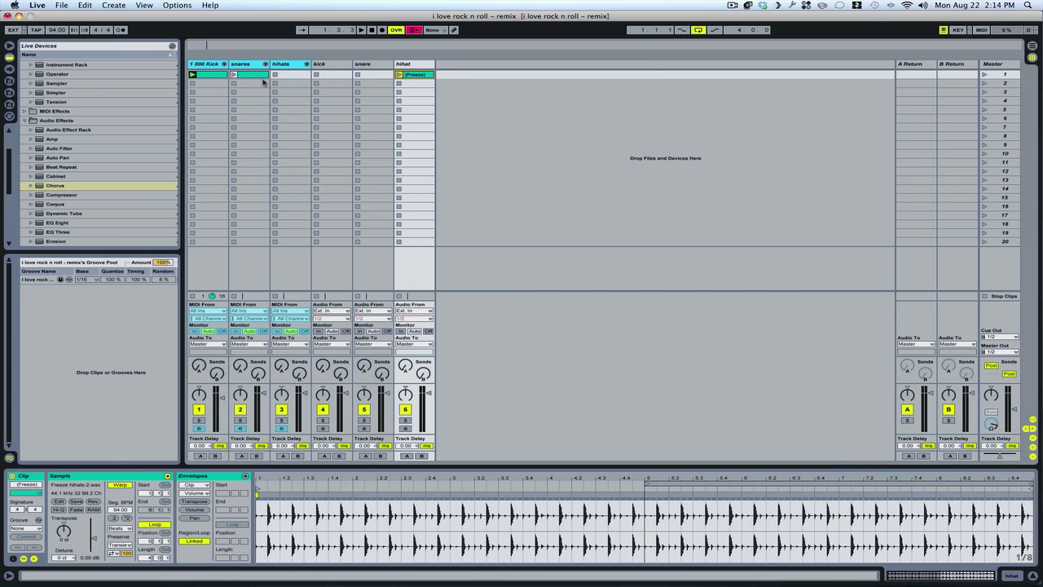
left_click_drag(251, 77, 373, 76)
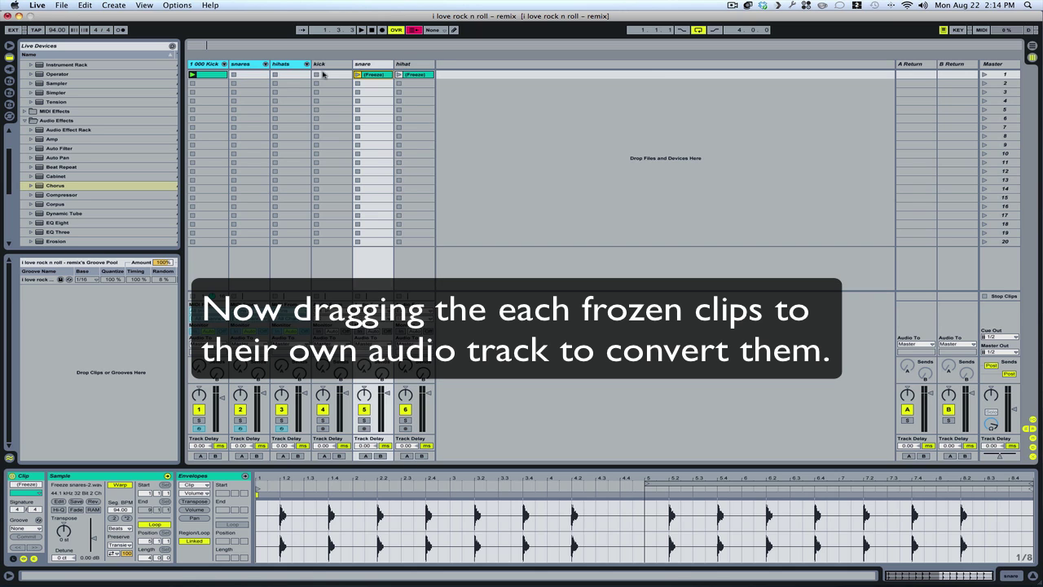
left_click_drag(204, 78, 327, 77)
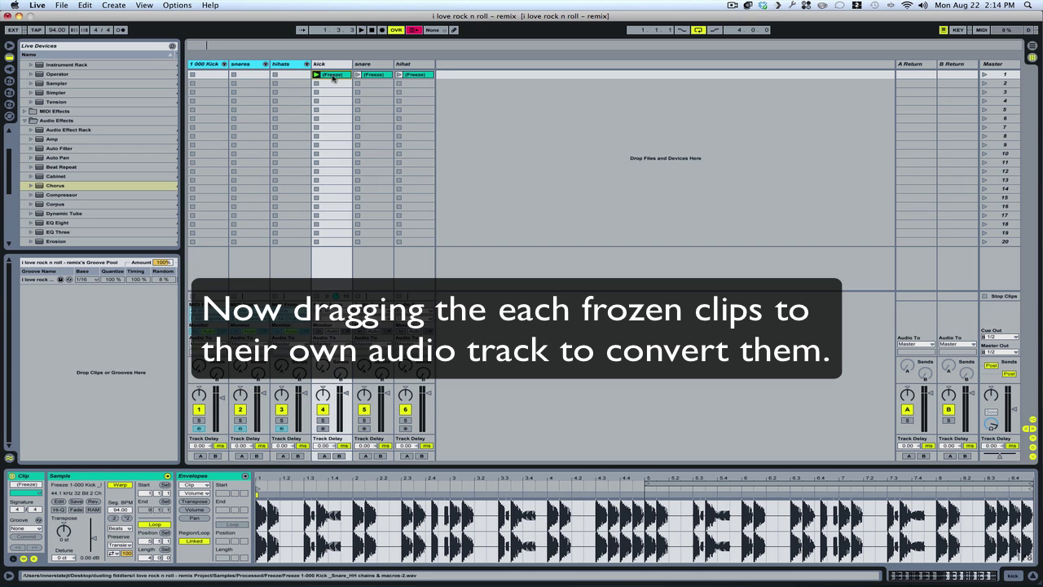
Cut the three frozen audio clips from the kick, snare and hihat tracks in Session View
left_click(369, 75)
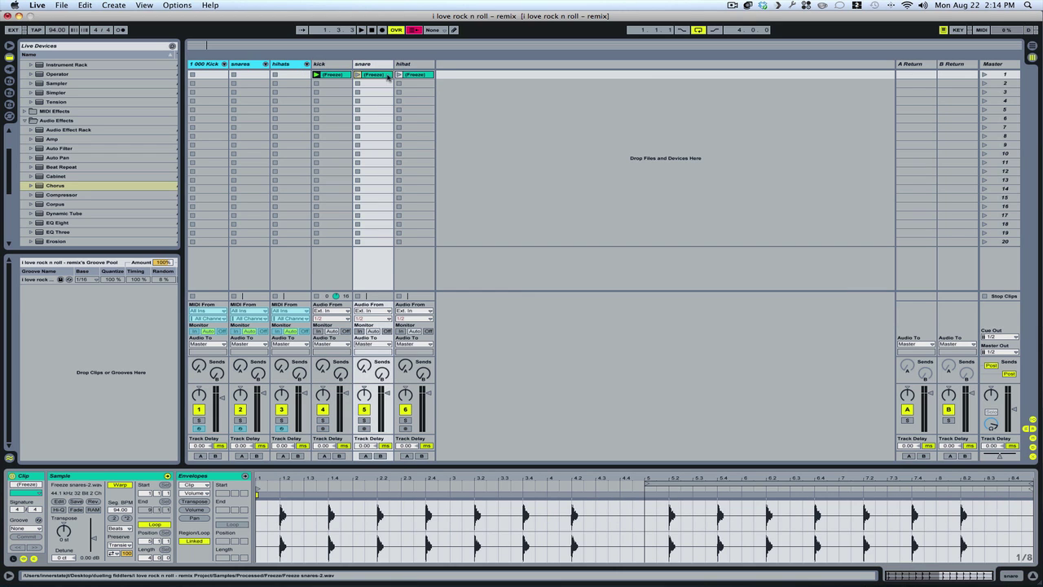
left_click(326, 76)
left_click(375, 76)
left_click(411, 78)
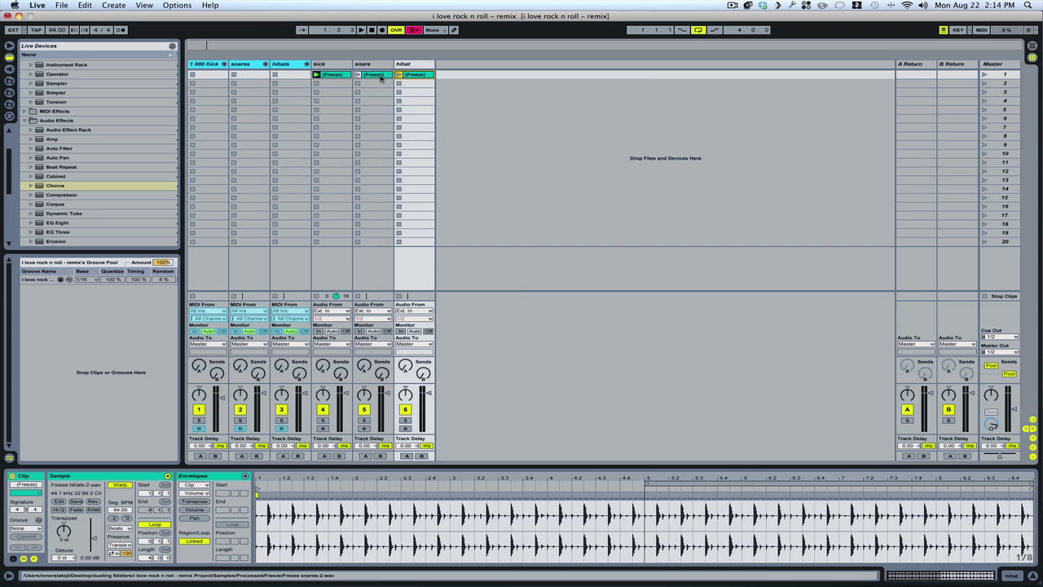
left_click_drag(332, 91, 423, 67)
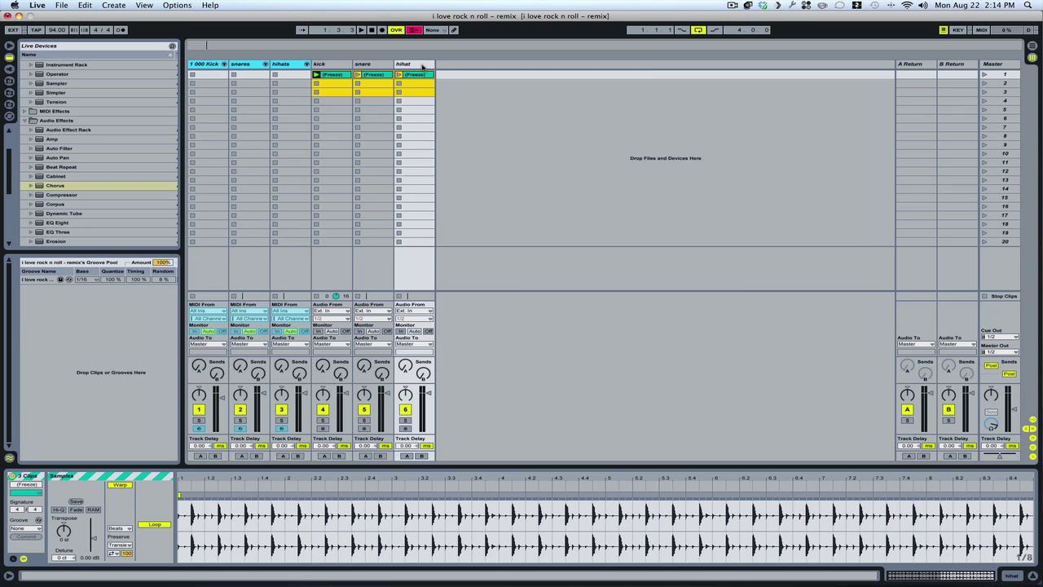
key("super+c")
key("Delete")
Clear the existing arrangement content and paste the three audio clips at bar 1 of the kick, snare and hihat tracks
key("Tab")
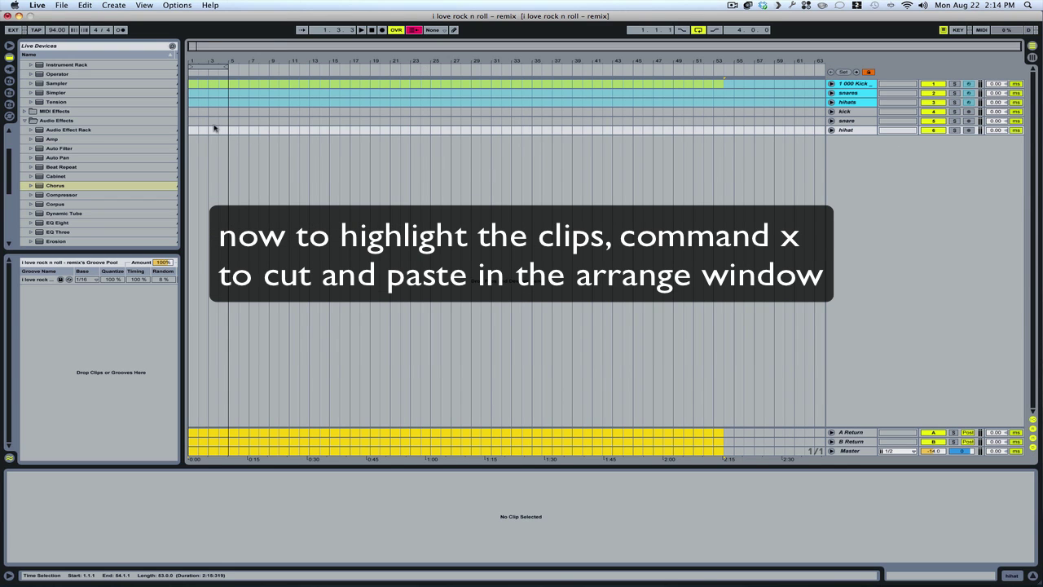
key("super+x")
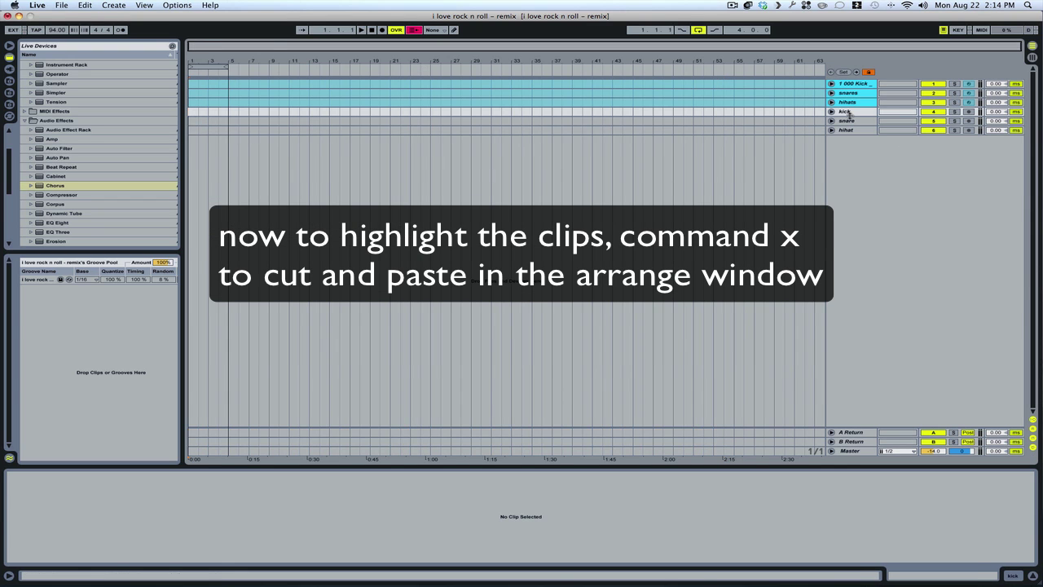
left_click(194, 116)
key("super+v")
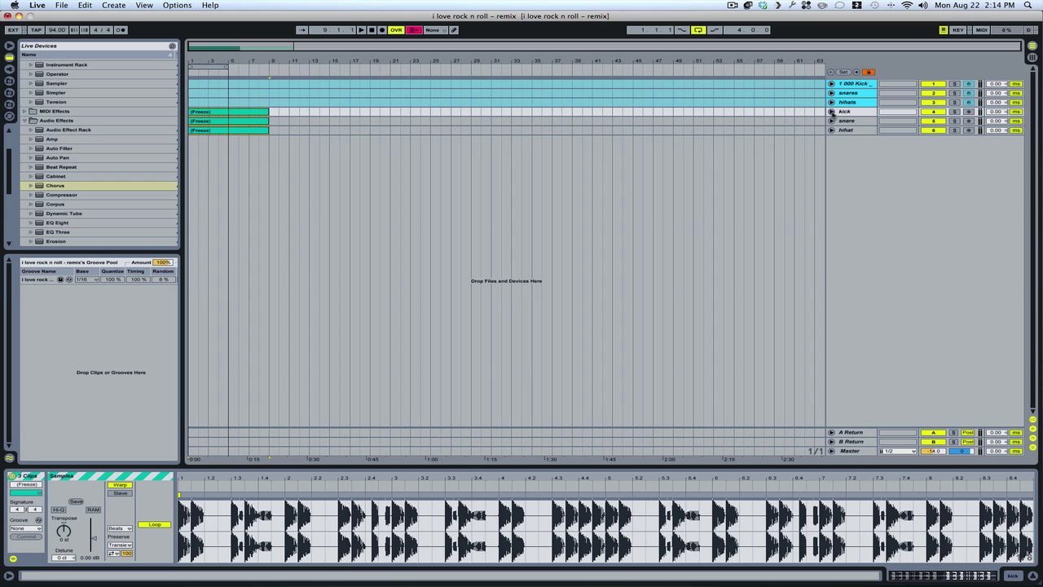
Unfold all arrangement tracks and extend the loop from bar 1 to a length of eight bars
left_click(832, 111, "alt")
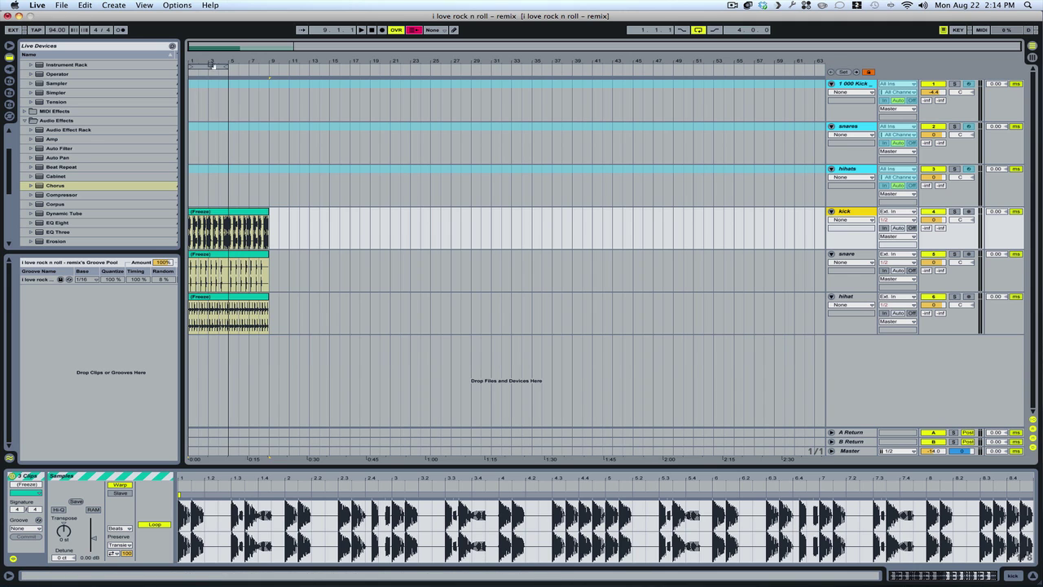
mouse_move(229, 67)
left_mouse_down()
mouse_move(269, 67)
mouse_move(235, 86)
left_mouse_up()
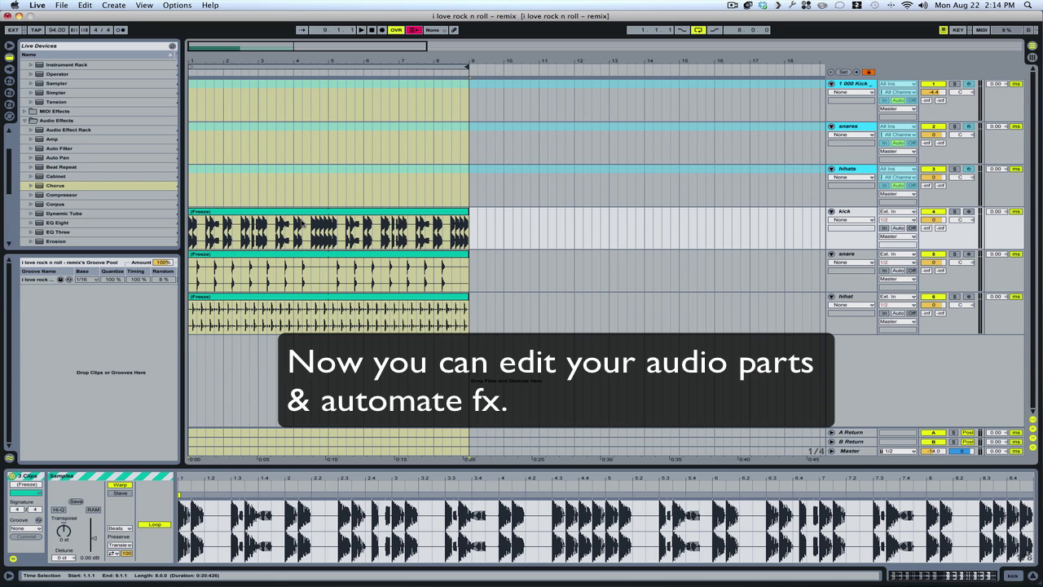
Repeat a 1/64-note slice from inside the snare hit at 1.4 by duplicating it consecutively along the snare track up to about 1.4.4
left_click_drag(194, 61, 194, 102)
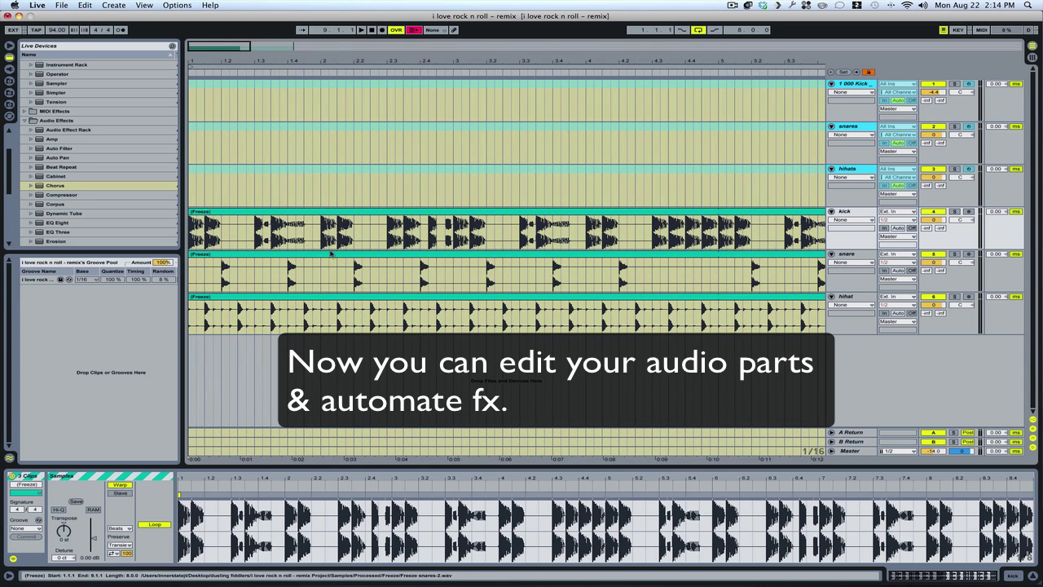
left_click_drag(234, 59, 351, 47)
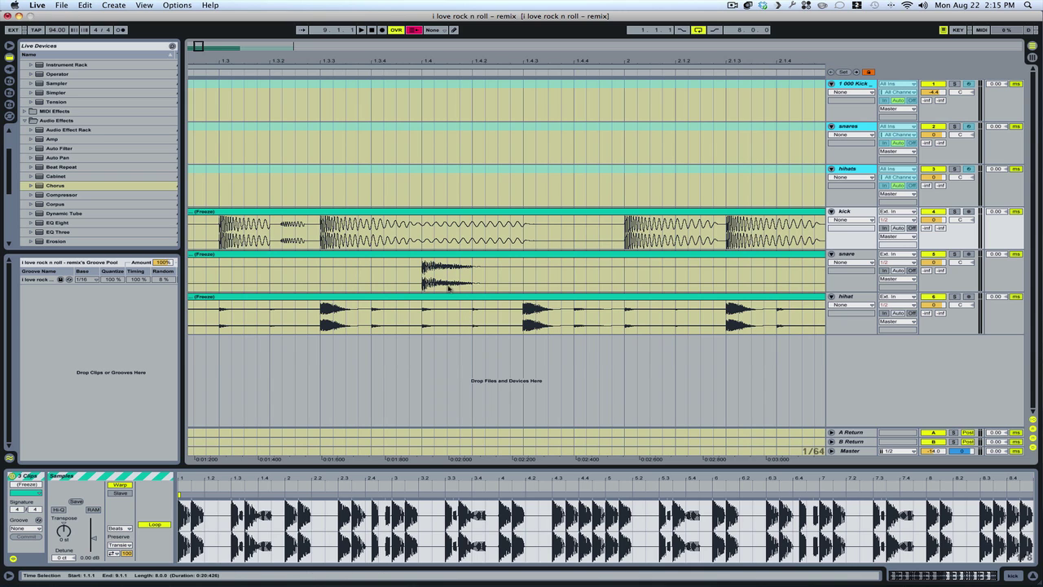
left_click(451, 279)
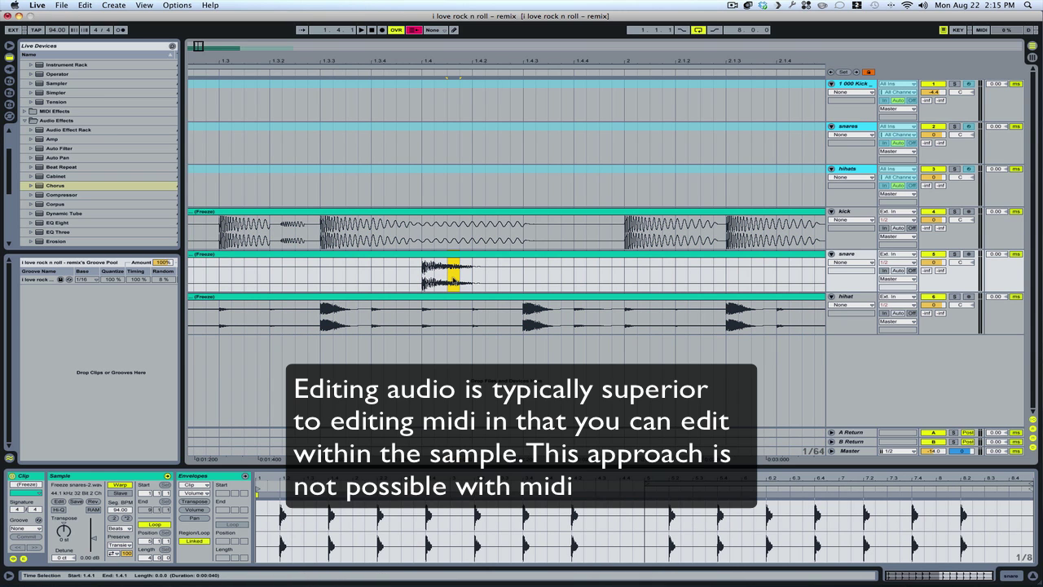
key("super+d")
key("super+d")
key("super+d")
key("super+d")
key("super+d")
key("super+d")
key("super+d")
key("super+d")
key("super+d")
key("super+d")
key("super+d")
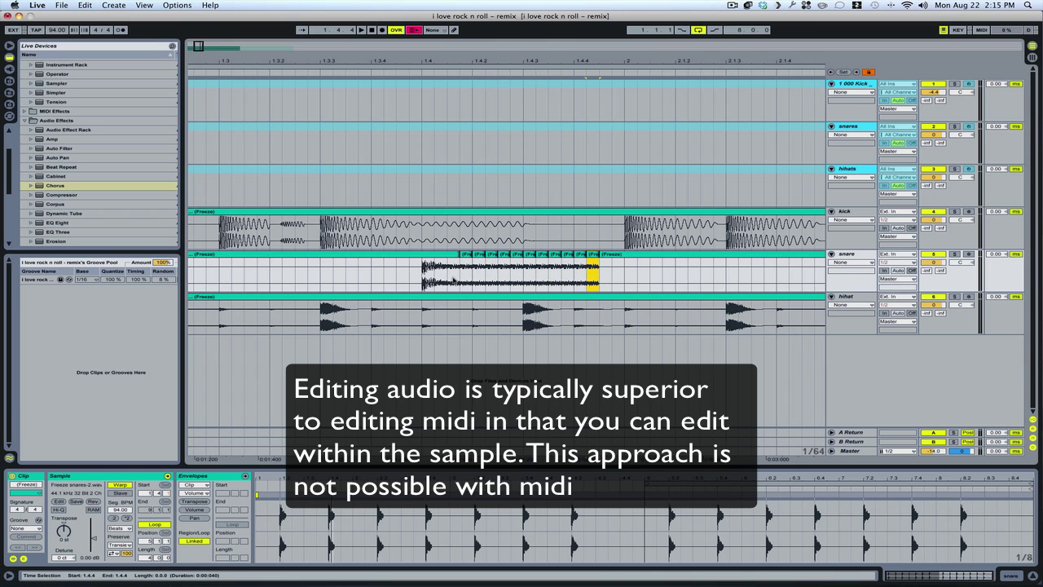
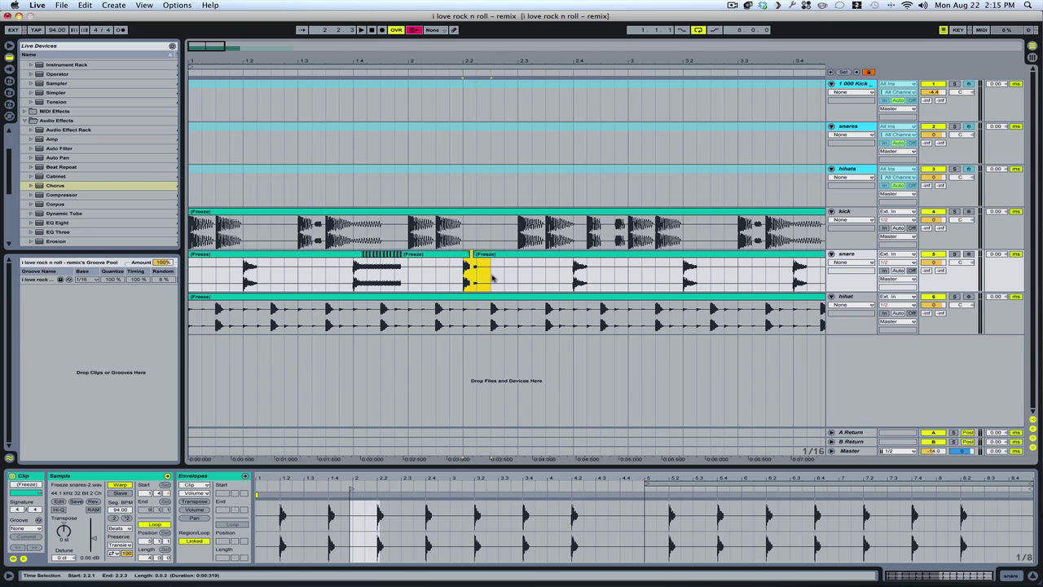
Duplicate the snare segment from 2.2.1 to 2.2.3 twice in a row
key("super+d")
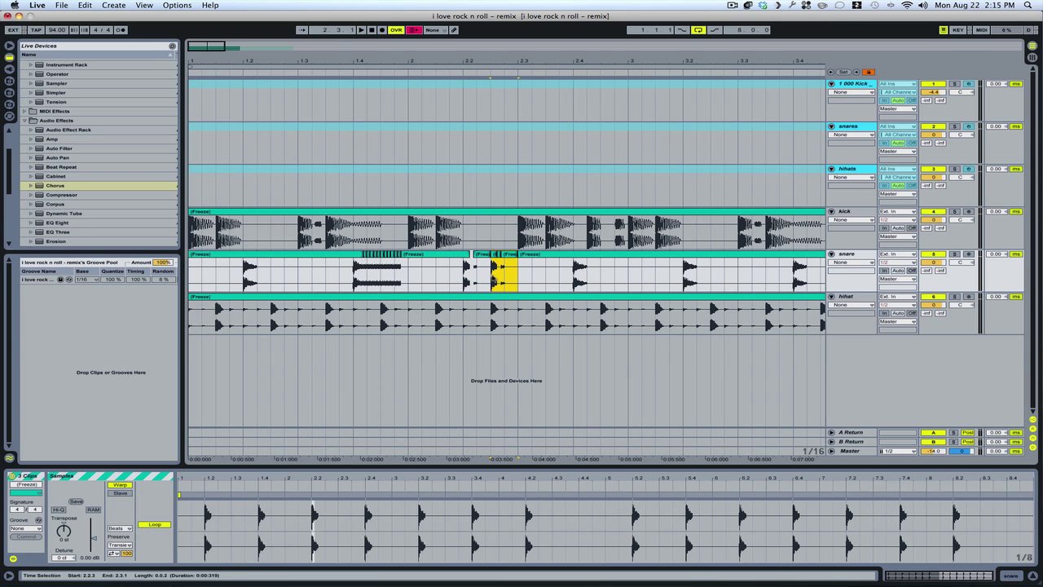
key("super+d")
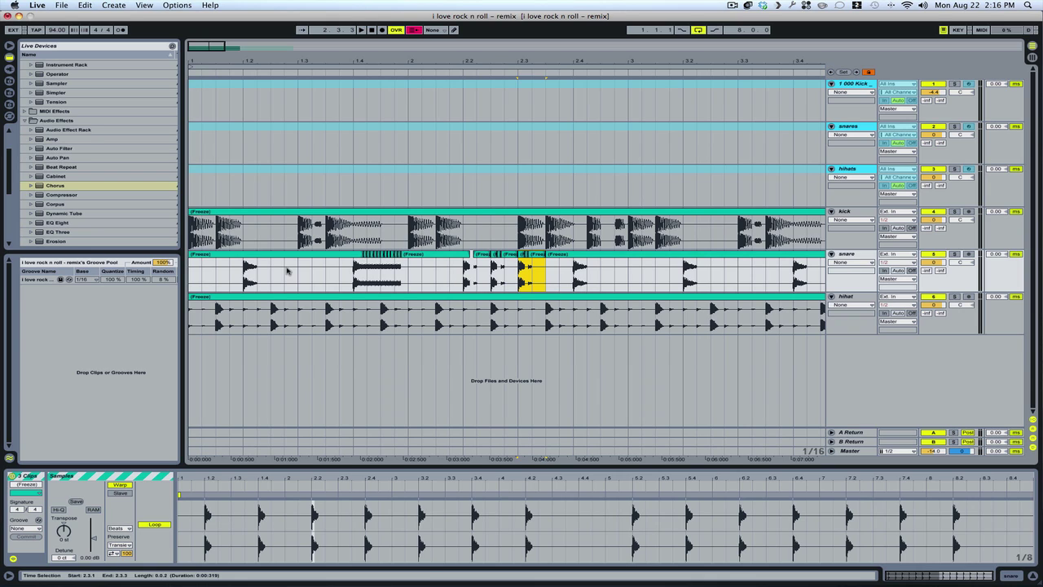
Add an Auto Filter effect to the snare track
left_click(410, 382)
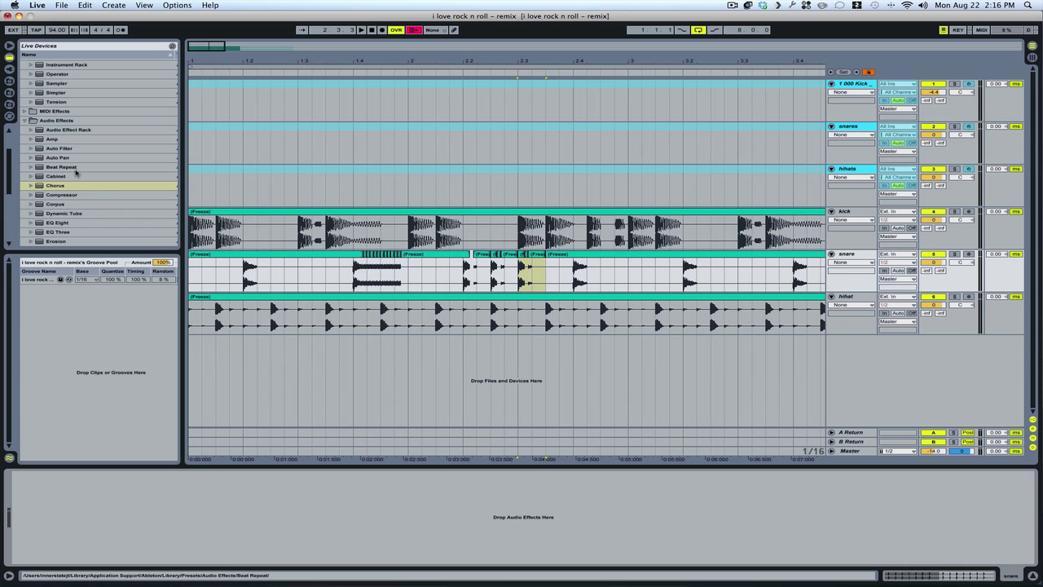
left_click(39, 150)
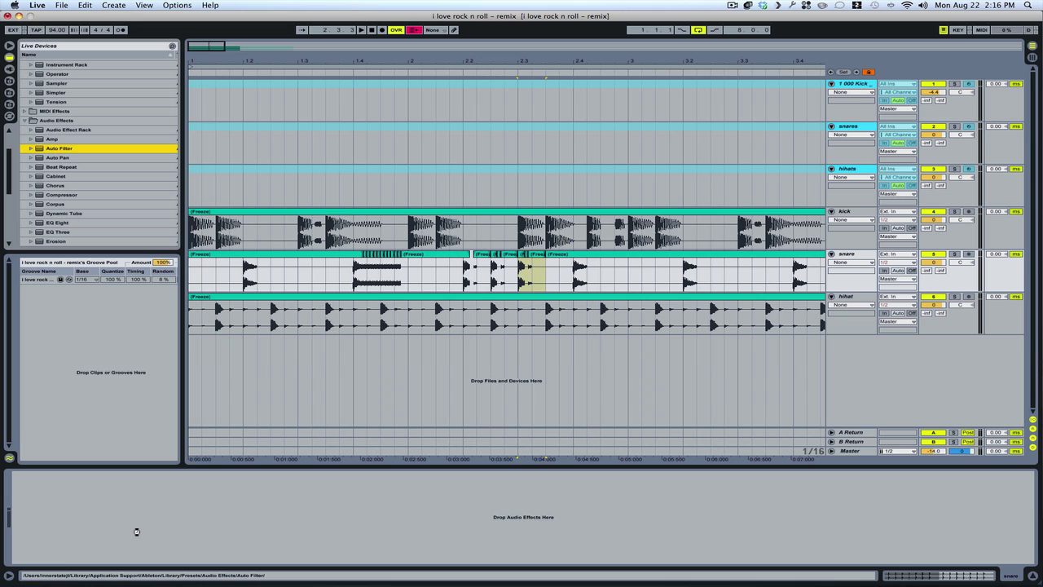
left_click_drag(136, 532, 136, 531)
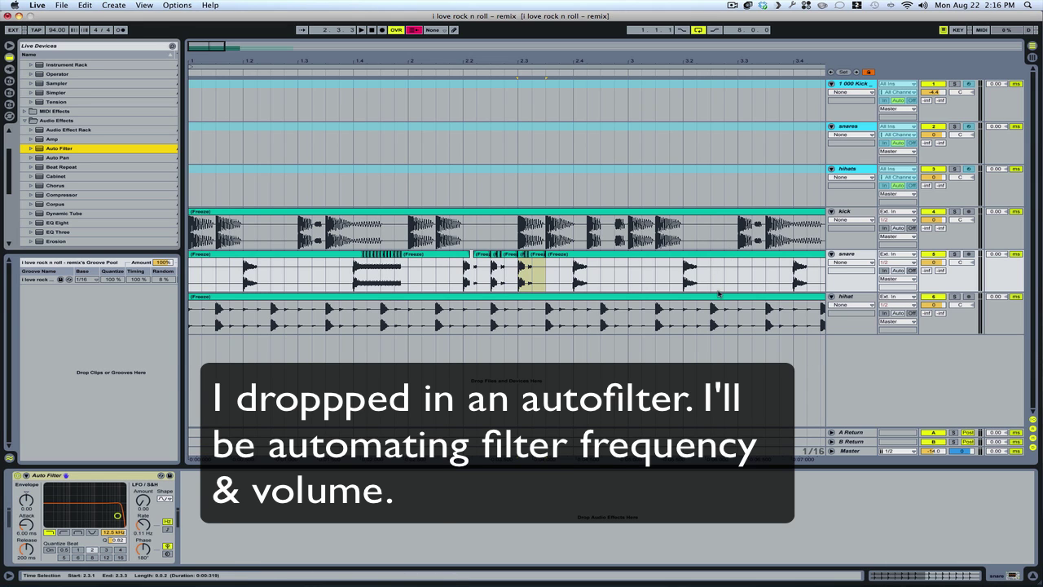
Show the Mixer's Track Volume automation envelope on the snare track
left_click(850, 264)
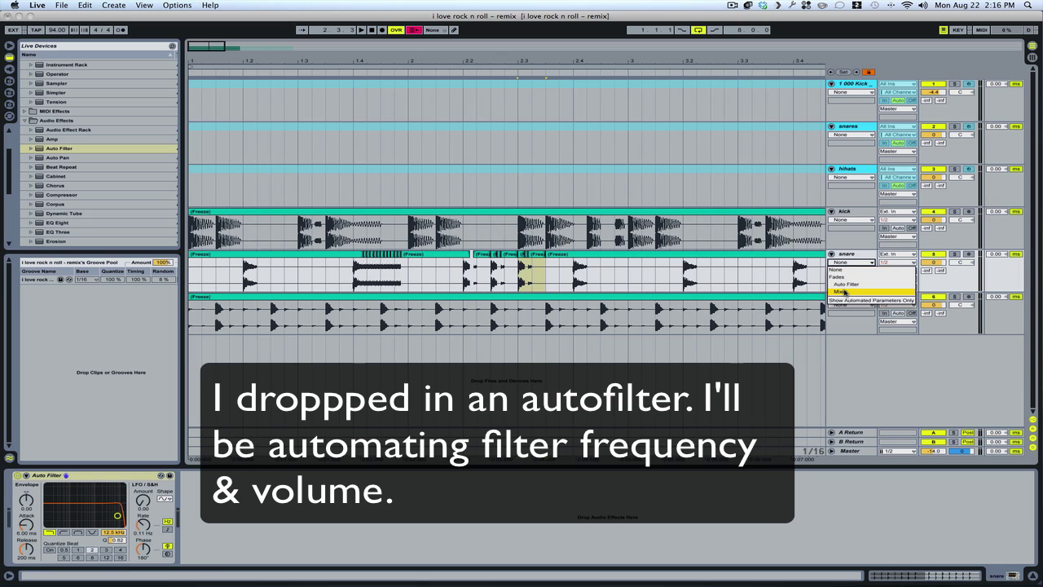
left_click(843, 292)
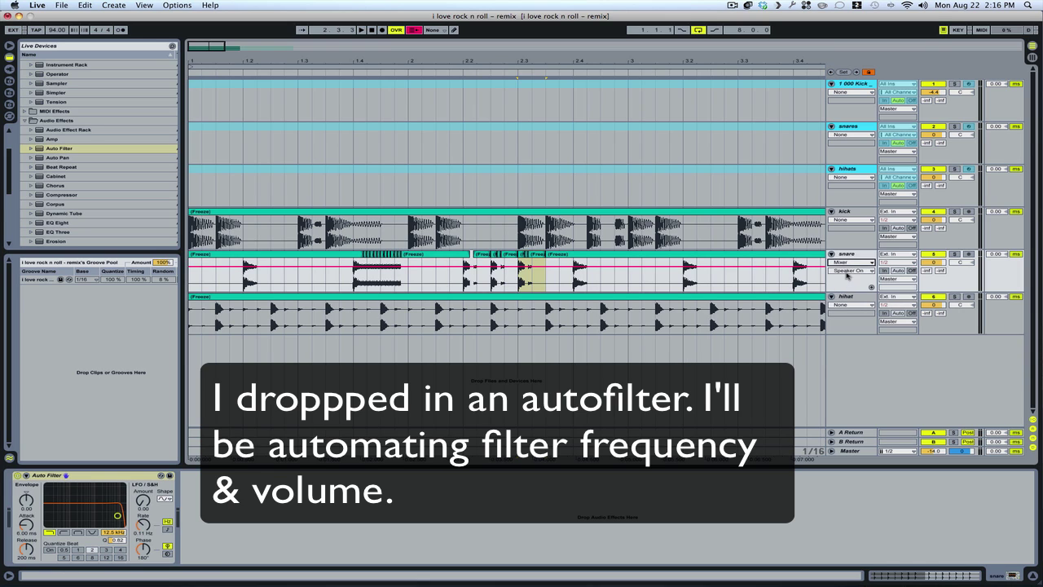
left_click(848, 271)
left_click(848, 295)
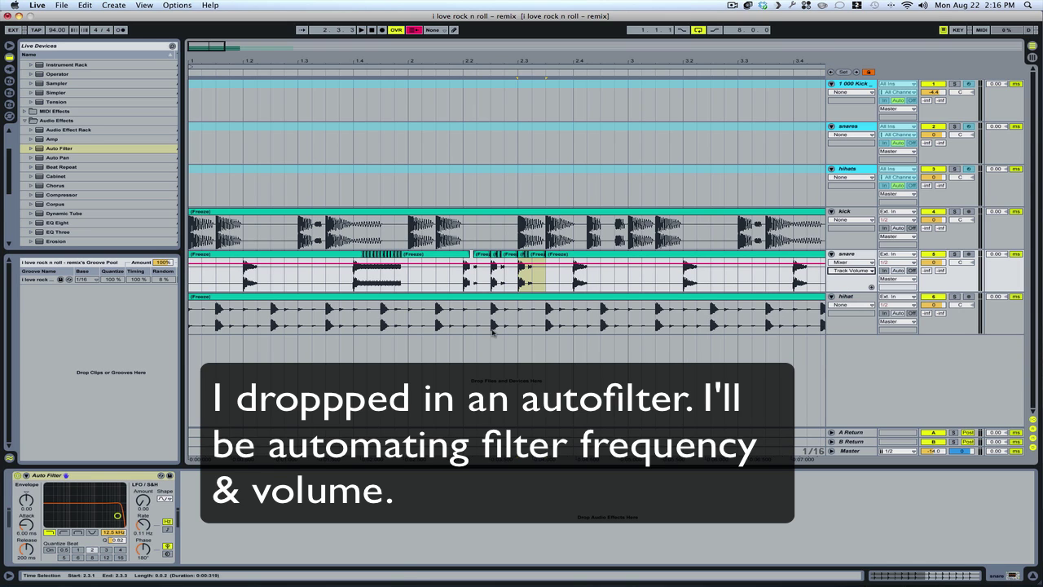
Play back the edited snare section from 1.2.1 to around the start of bar 3
left_click(352, 279)
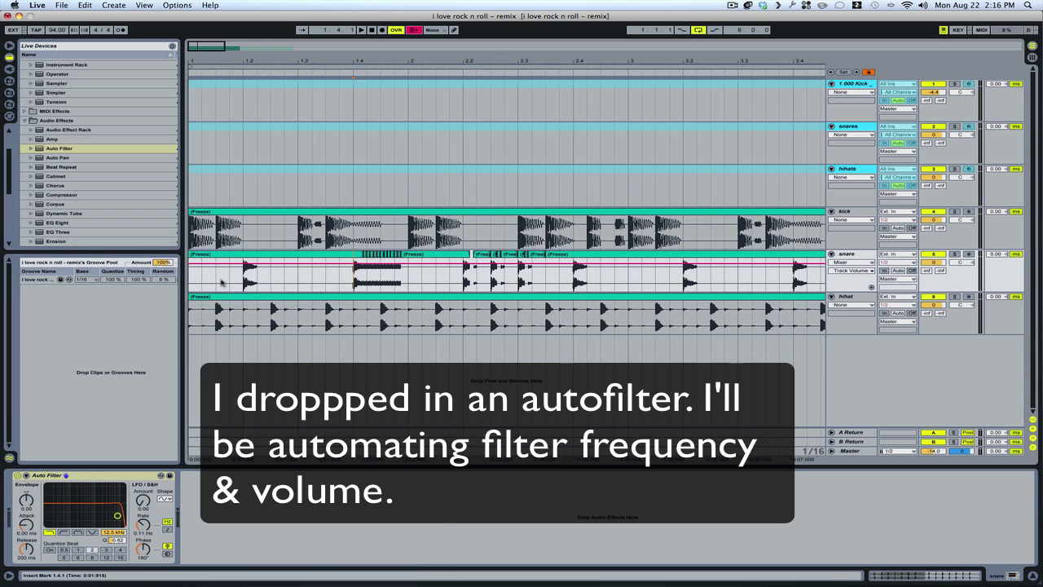
key("space")
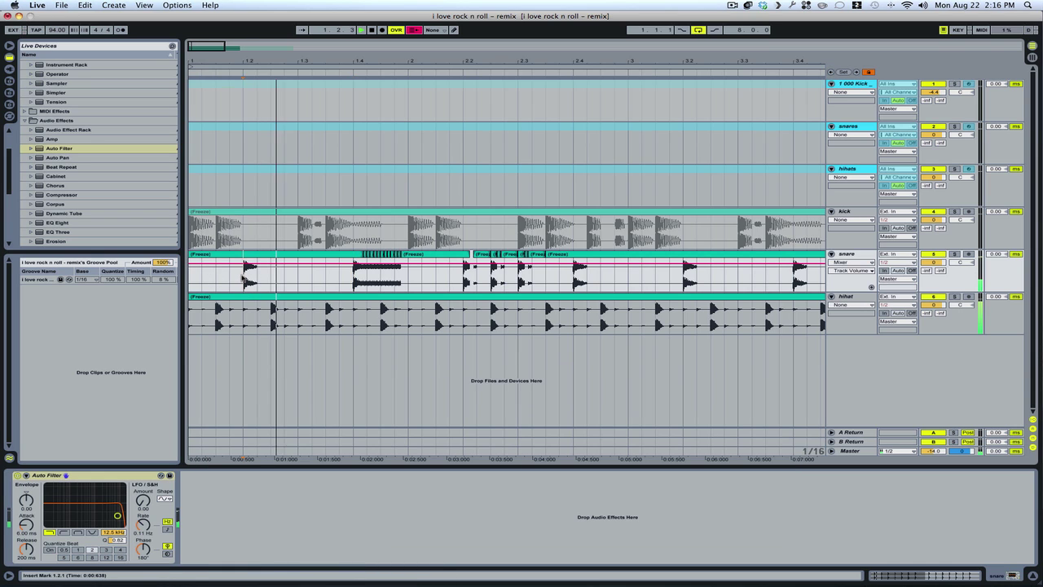
key("space")
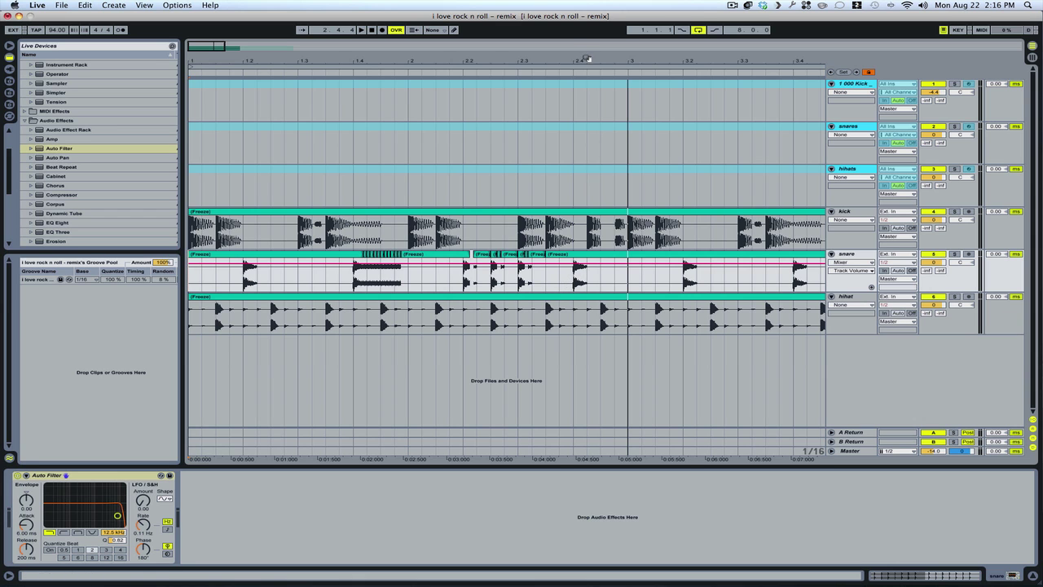
Repeat a 1/128-note slice from inside the snare hit at 2.4 by duplicating it consecutively until just before bar 3
left_click_drag(586, 54, 547, 230)
left_click_drag(569, 269, 576, 279)
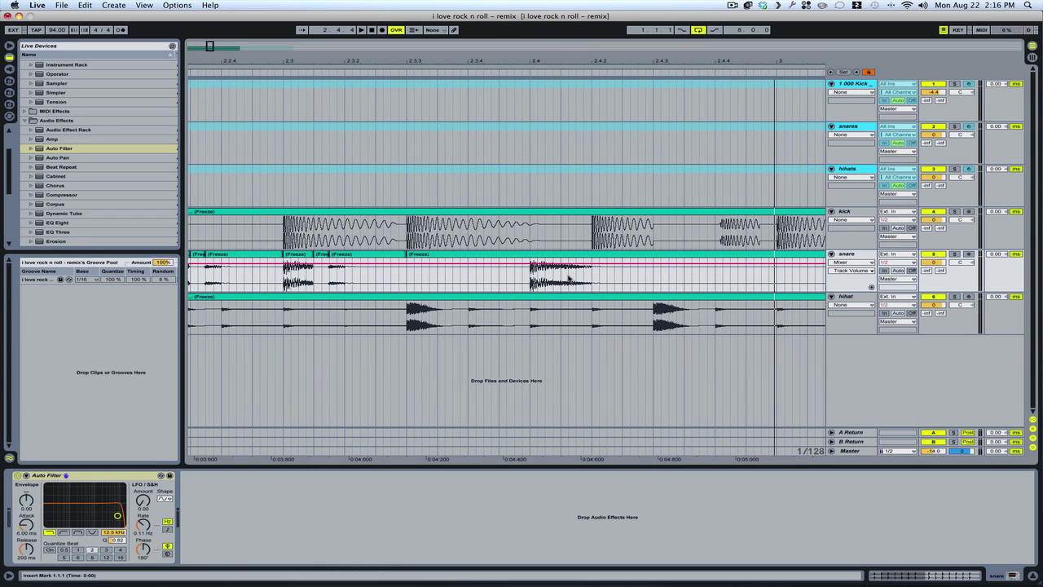
key("super+d")
key("super+d")
key("super+d")
key("super+d")
key("super+d")
key("super+d")
key("super+d")
key("super+d")
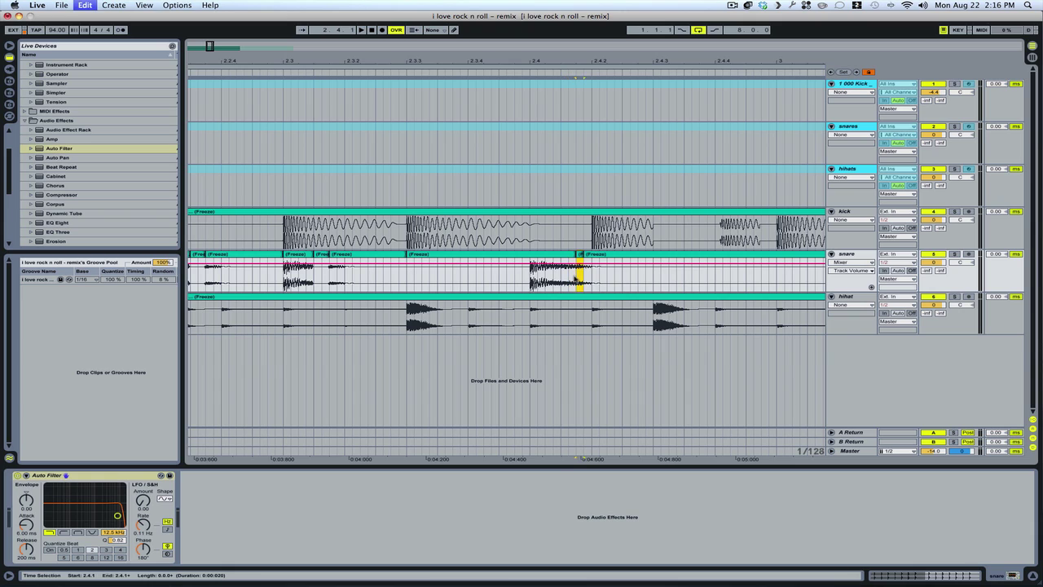
key("super+d")
key("super+d")
key("super+d")
key("super+d")
key("super+d")
key("super+d")
key("super+d")
key("super+d")
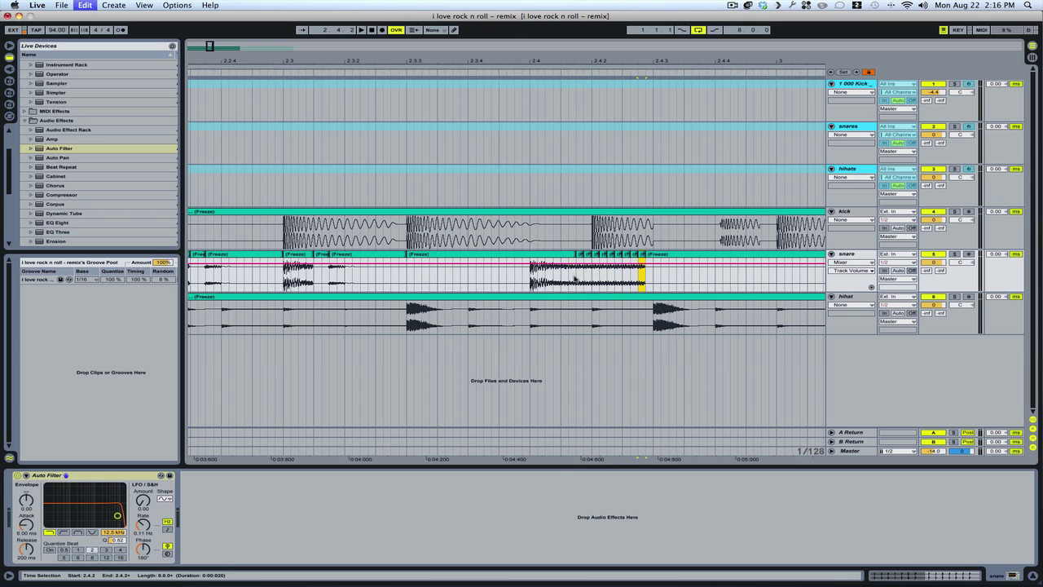
key("super+d")
key("super+d")
key("super+d")
key("super+d")
key("super+d")
key("super+d")
key("super+d")
key("super+d")
key("super+d")
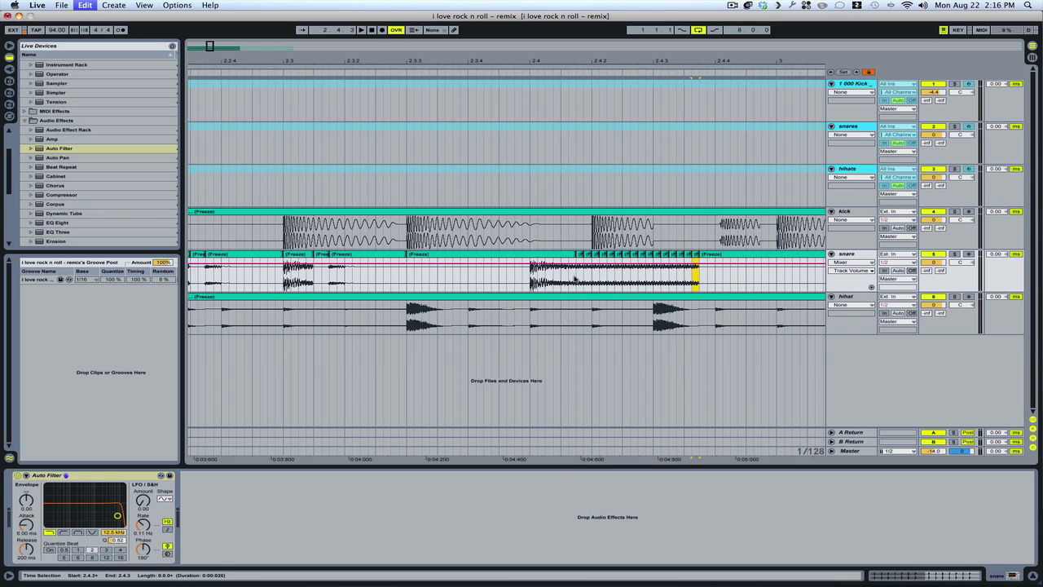
key("super+d")
key("super+d")
key("super+d")
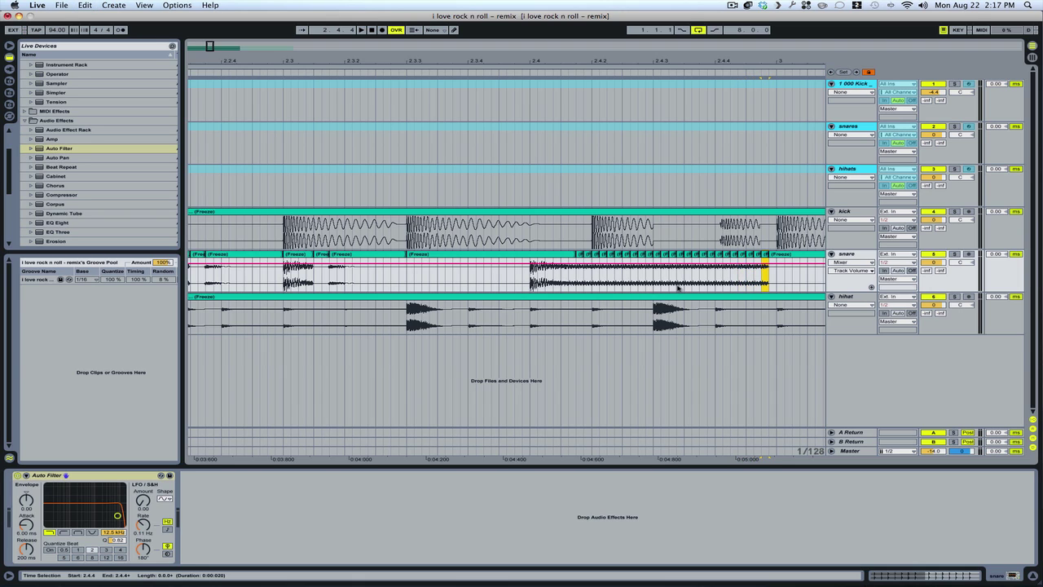
Delete the repeated snare slices from 2.4.4 to just before bar 3
left_click_drag(769, 277, 718, 282)
key("Delete")
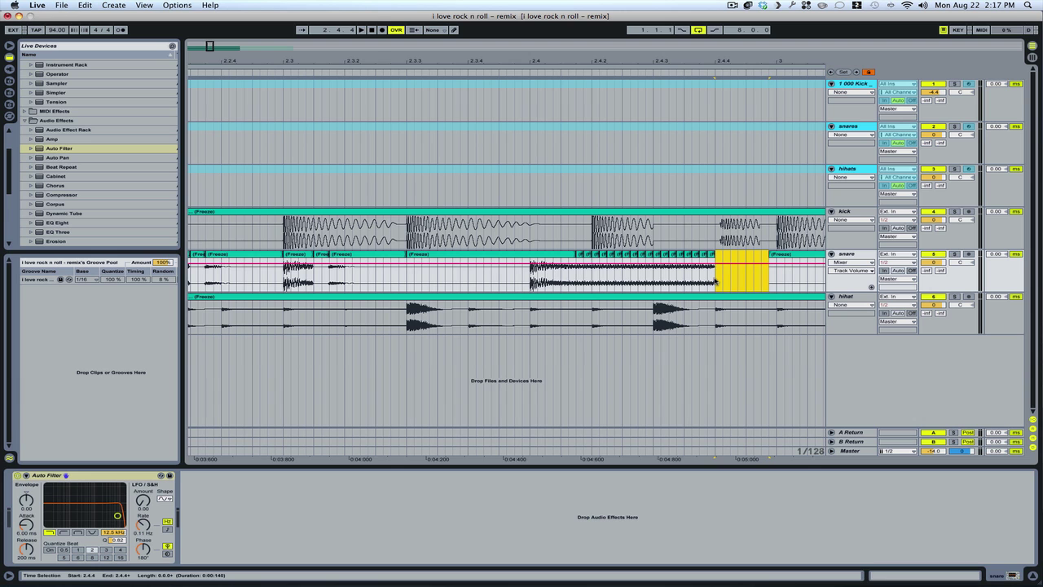
mouse_move(306, 65)
left_mouse_down()
mouse_move(394, 37)
mouse_move(381, 289)
left_mouse_up()
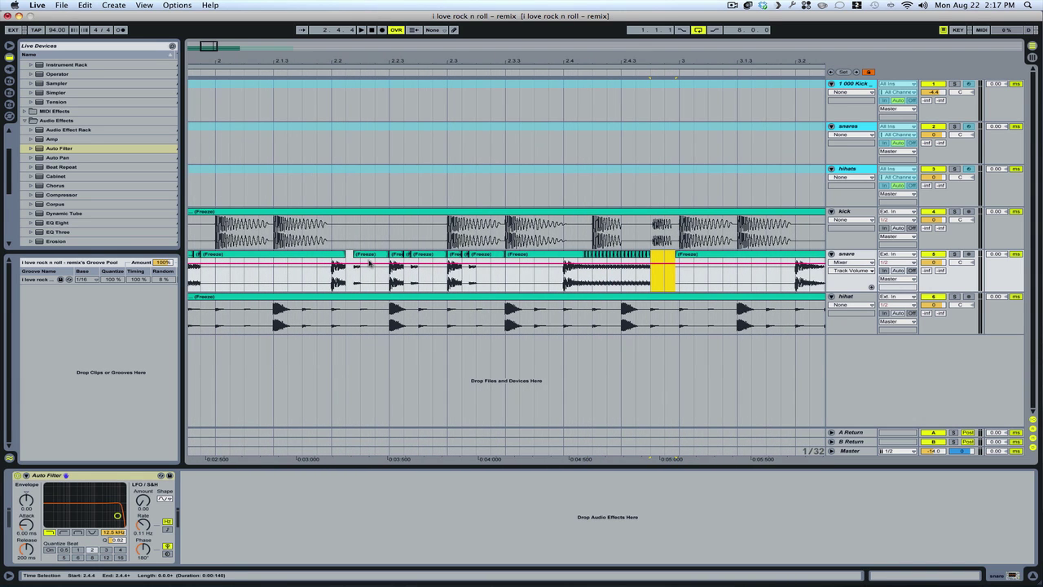
Draw a dip in the snare's Track Volume automation from 2.2, lowest just before 2.3.3, returning to 0 dB just after it
left_click(332, 265)
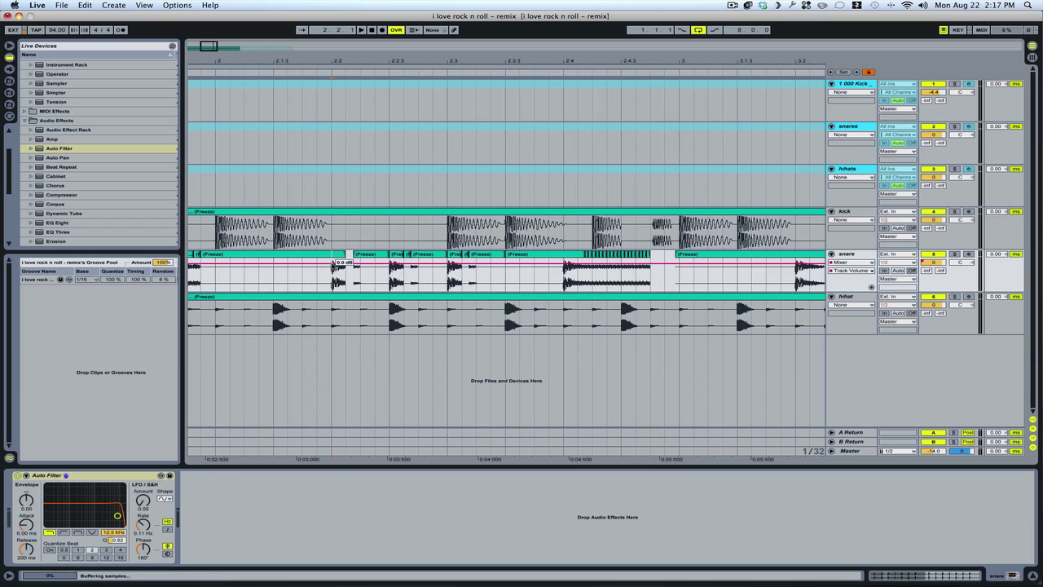
left_click(518, 263)
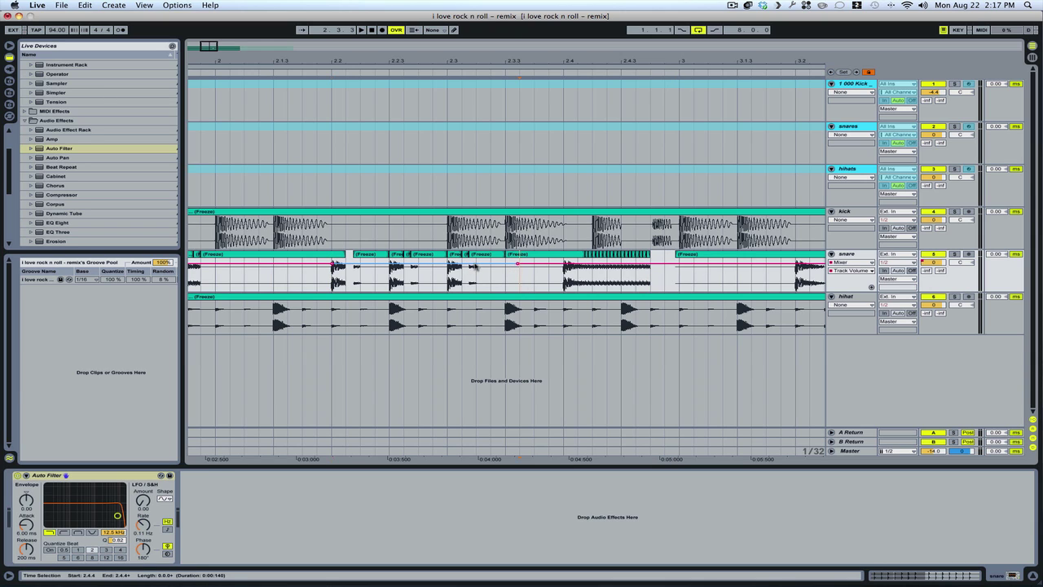
left_click_drag(475, 267, 497, 284)
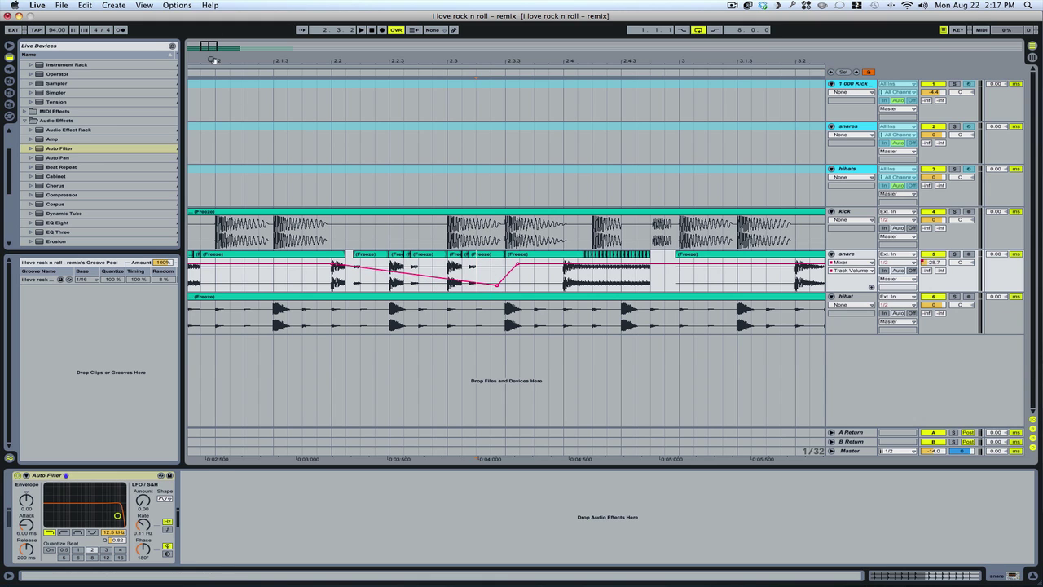
Draw a second snare volume dip over the sliced hit at 1.4, down to about -41 dB before bar 2 and back up by 2.1.2
scroll(211, 59, "left", 10)
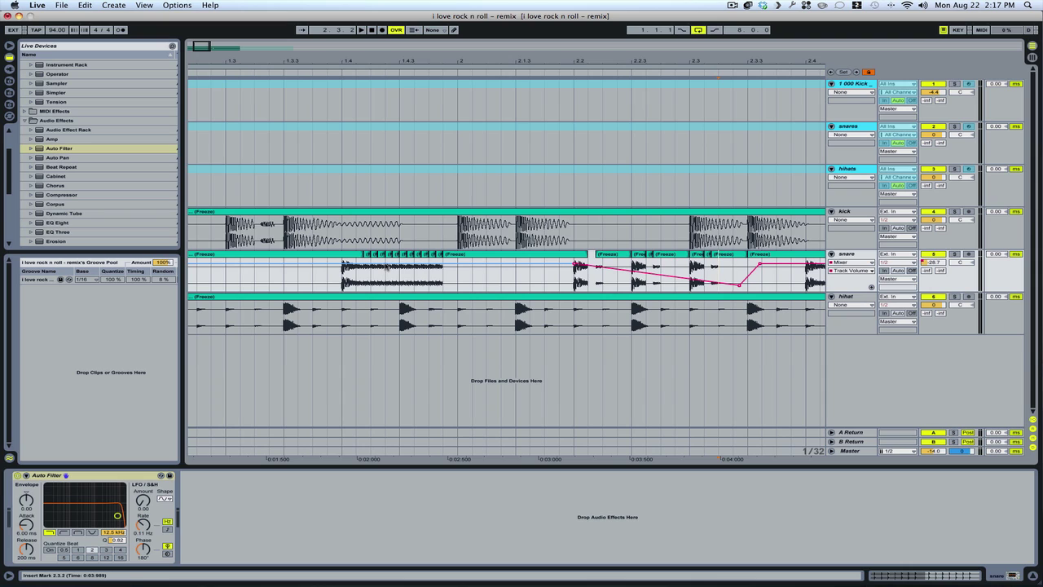
left_click(385, 267)
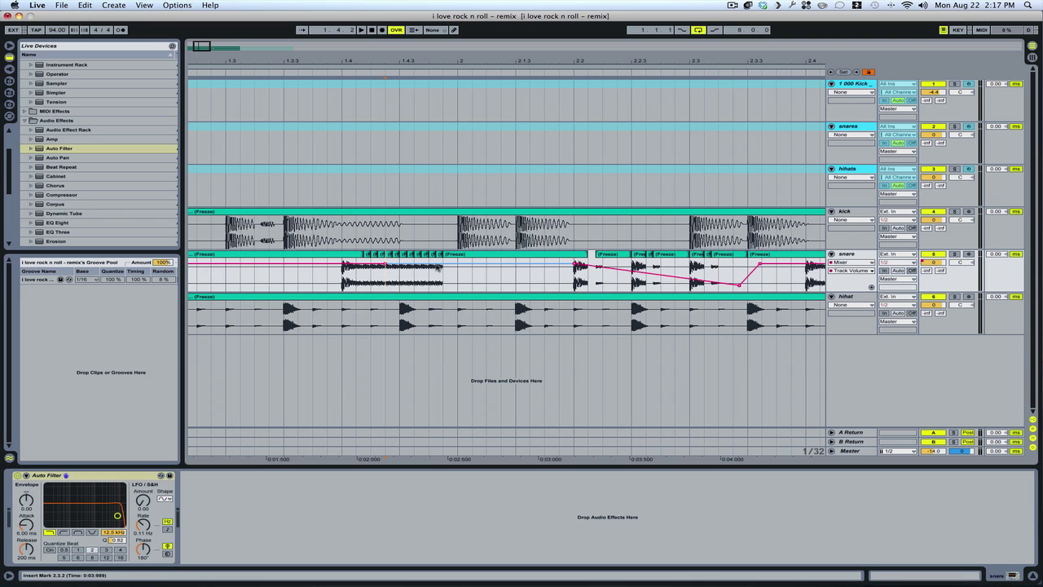
left_click(495, 266)
left_click_drag(463, 267, 443, 286)
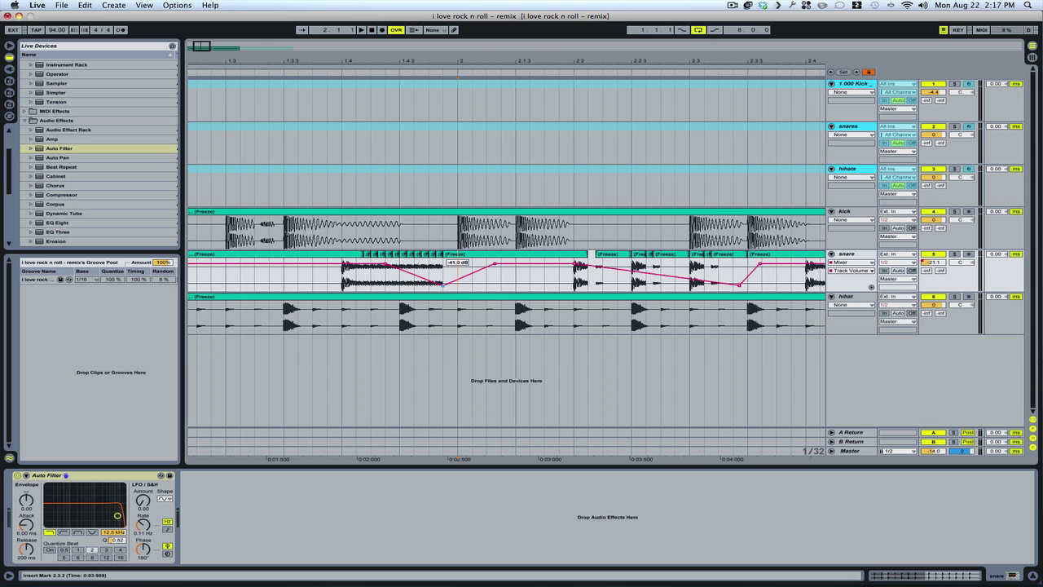
Automate the snare's Auto Filter Frequency with a V-shaped dip between 2.4 and 2.4.4, lowest midway through the sliced hit
left_click(771, 60)
scroll(576, 276, "right", 5)
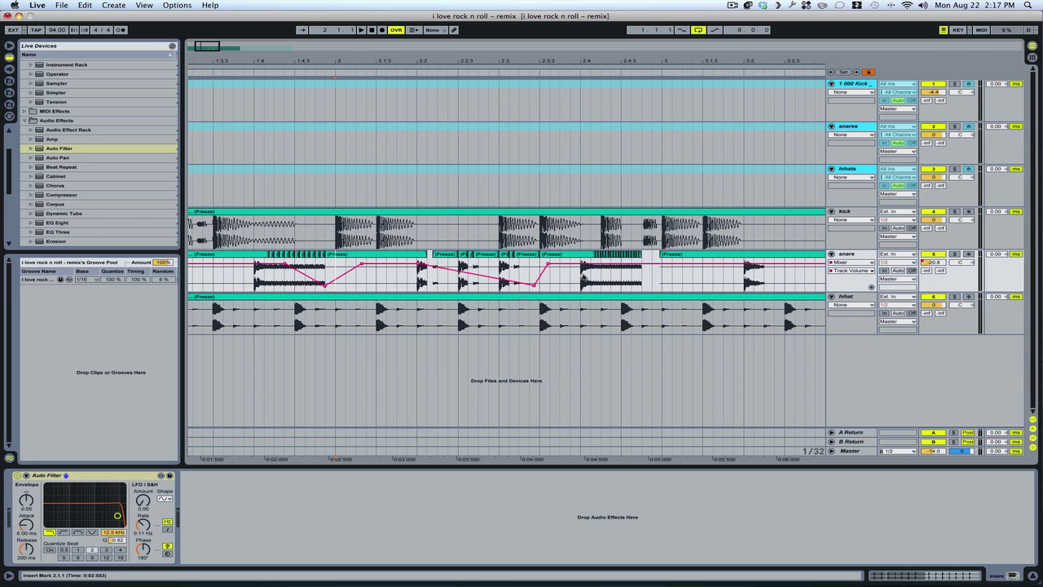
left_click(115, 533)
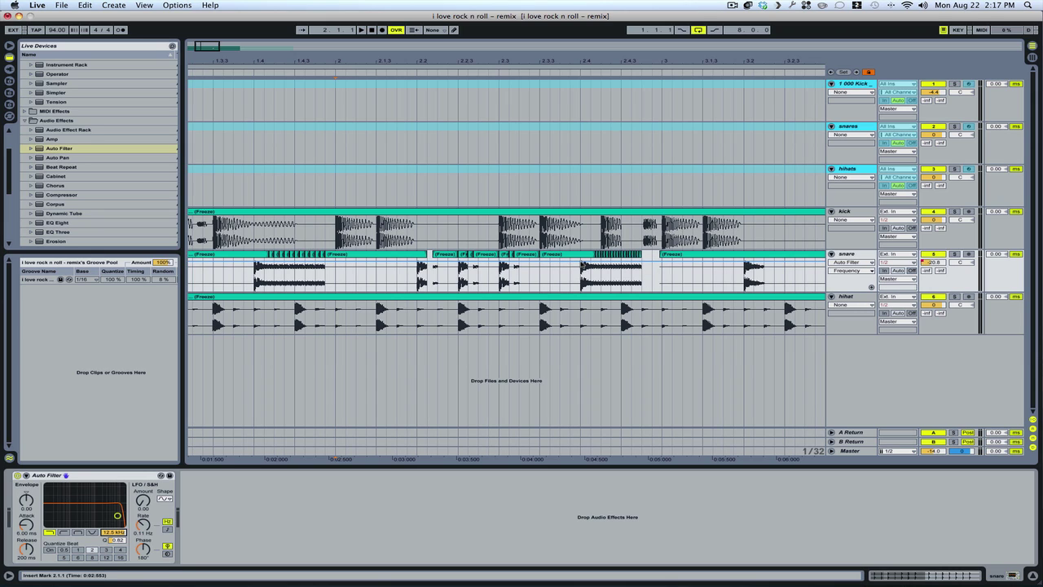
left_click_drag(581, 262, 580, 261)
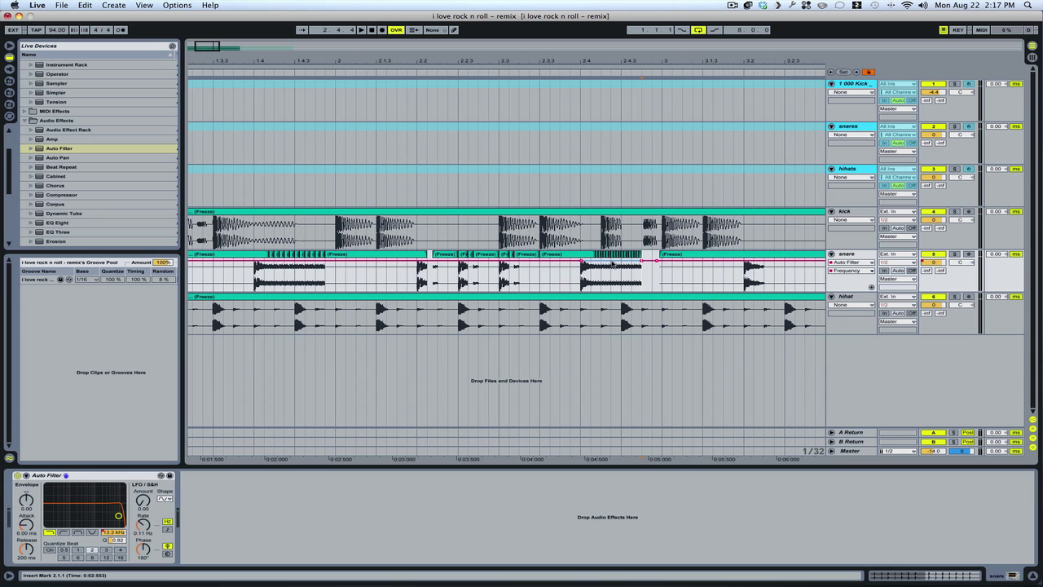
left_click_drag(611, 263, 610, 282)
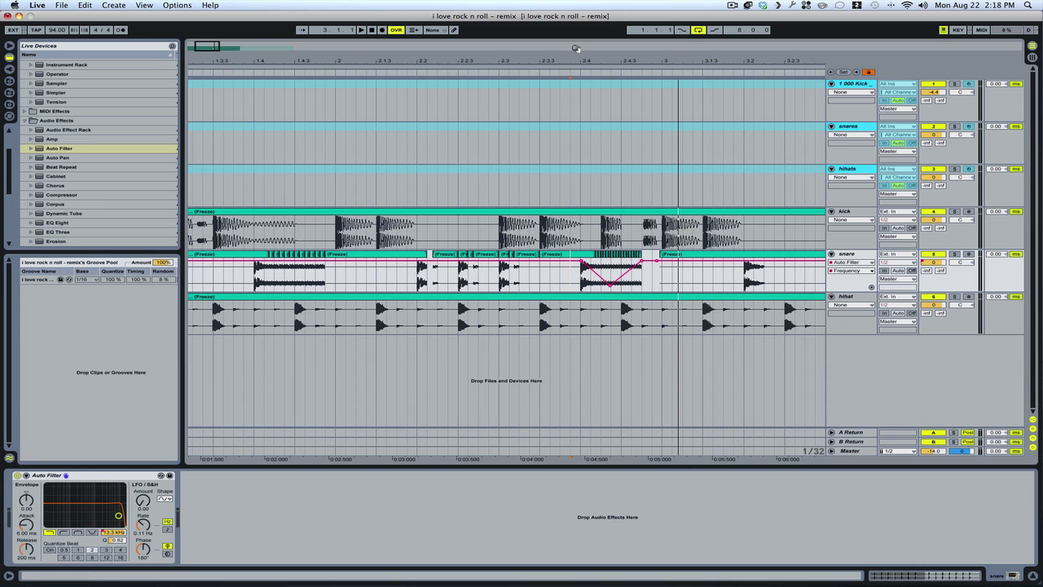
Add a Chorus effect to the hi-hat track and show its Feedback automation envelope
left_click_drag(577, 54, 394, 3)
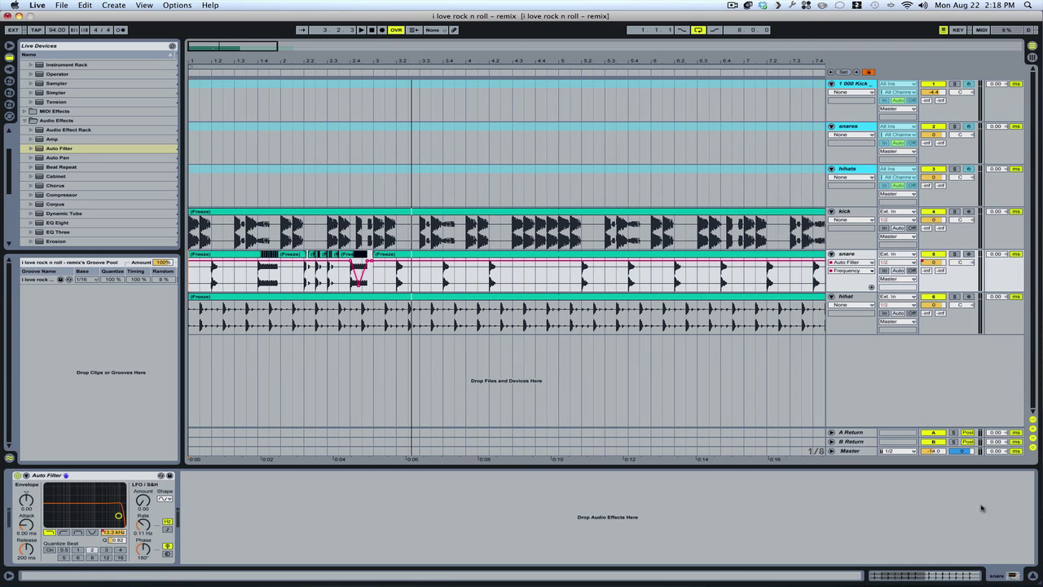
left_click(846, 297)
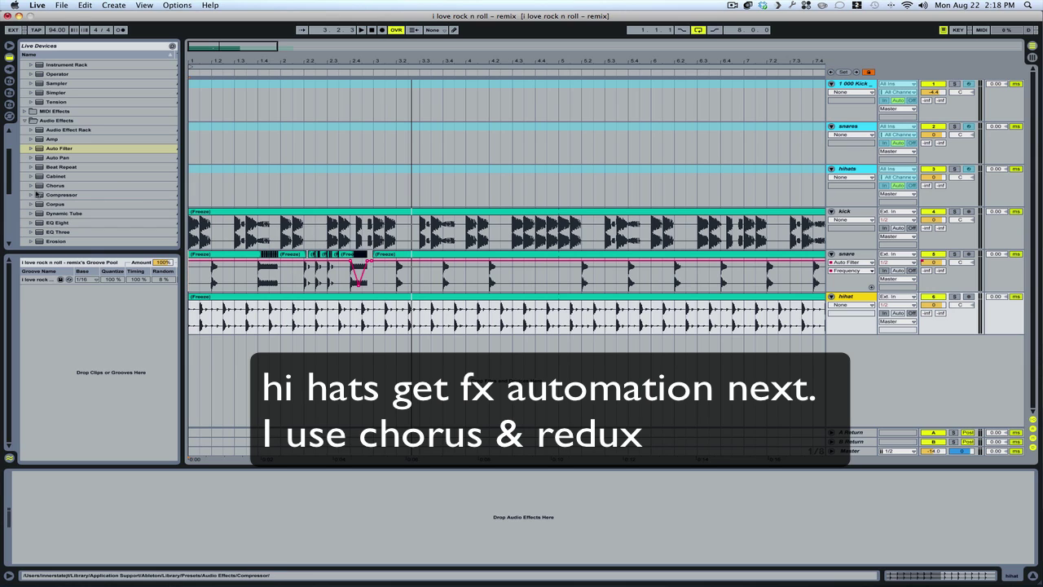
left_click(39, 186)
left_click_drag(51, 211, 195, 506)
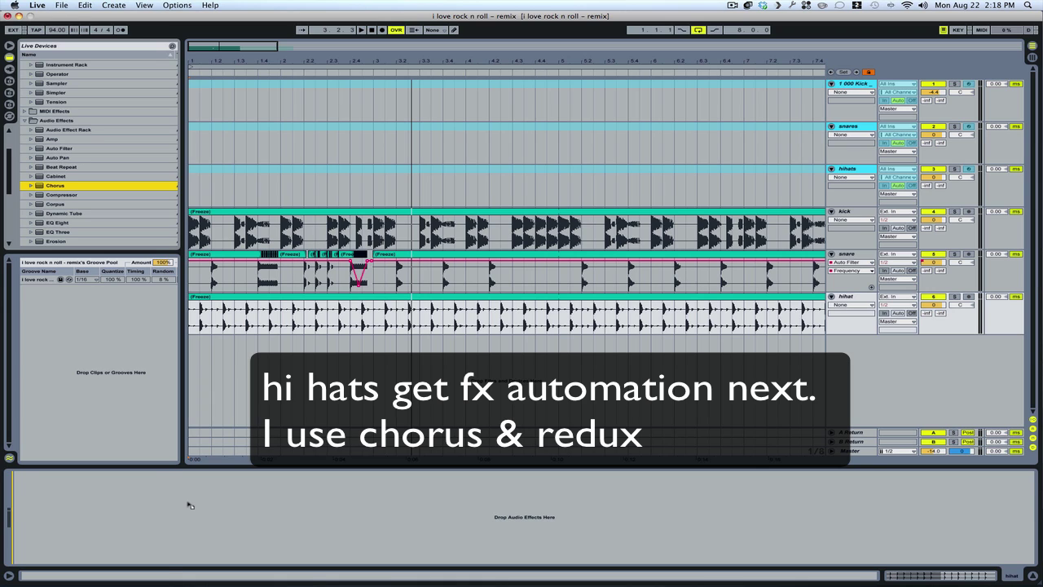
left_click_drag(188, 505, 188, 505)
left_click(151, 522)
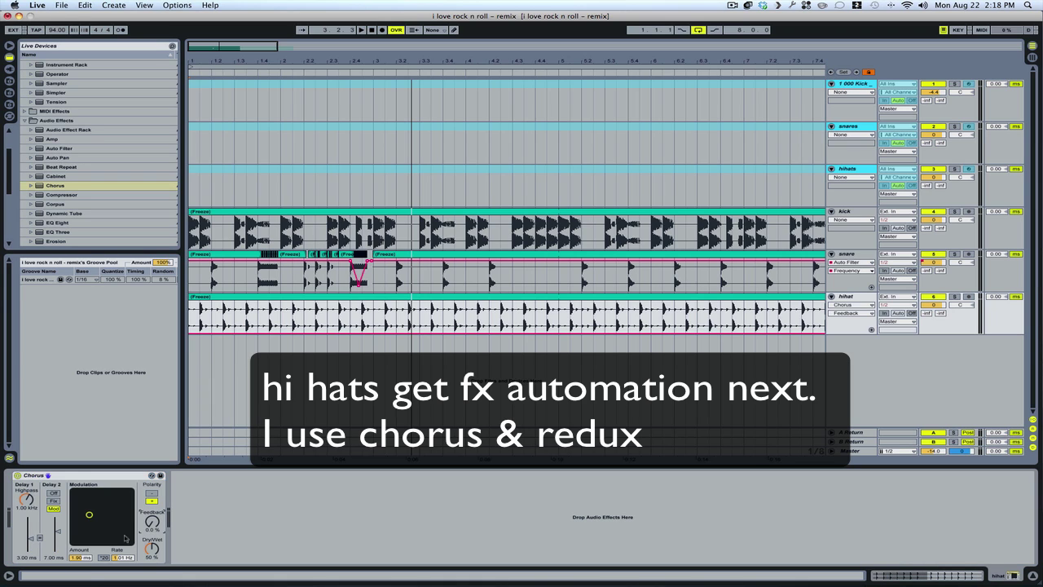
Draw Chorus Feedback automation rising from 0 % at 1.1.1 to about 71 % near 1.4.3 and falling to 0 % at bar 3
left_click(194, 334)
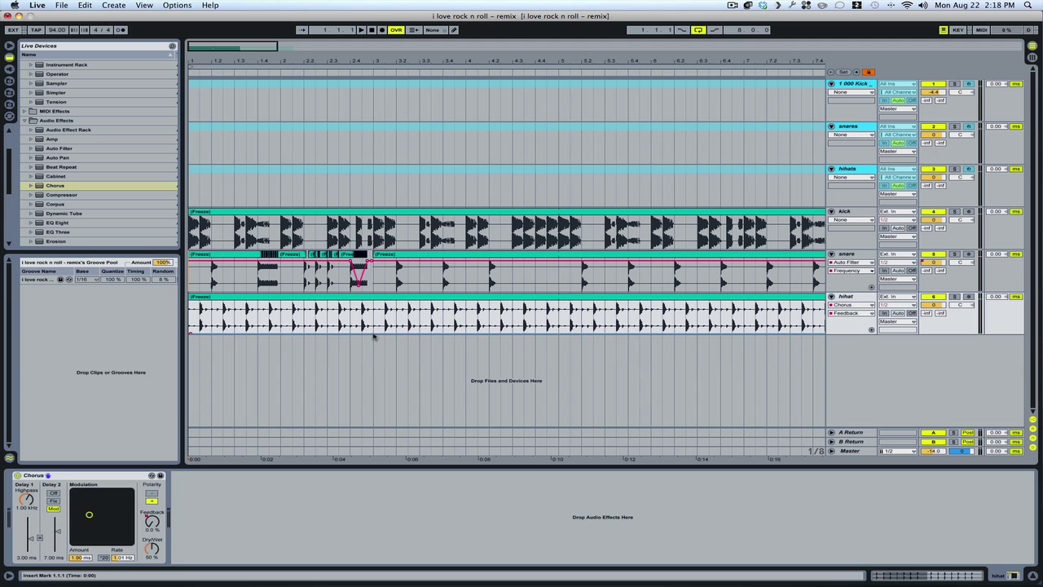
left_click(374, 334)
left_click_drag(313, 335, 272, 310)
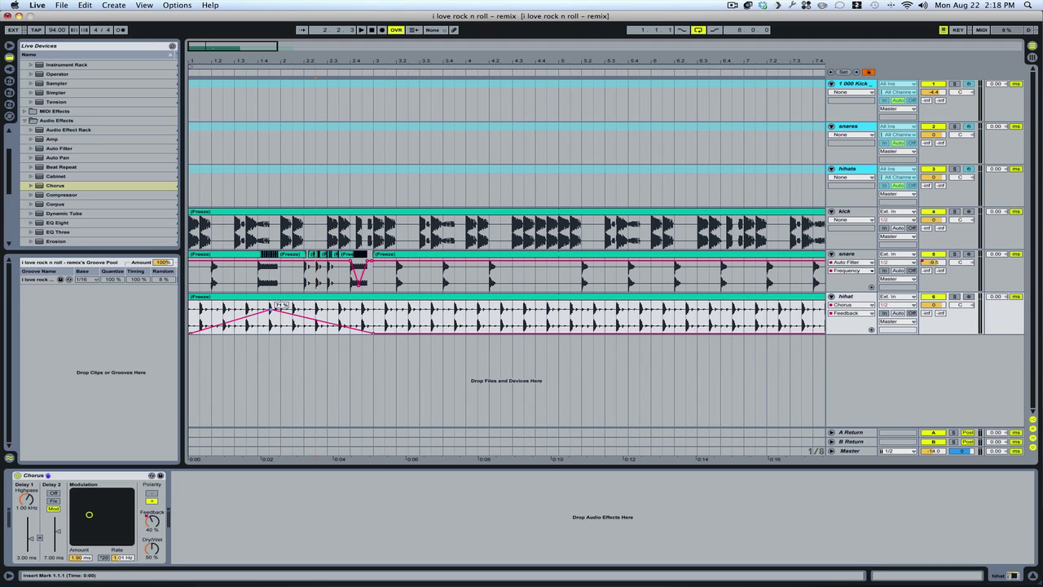
Record live changes to the hi-hat Chorus modulation Amount and Rate while playing from bar 1 to bar 3
left_click(970, 302)
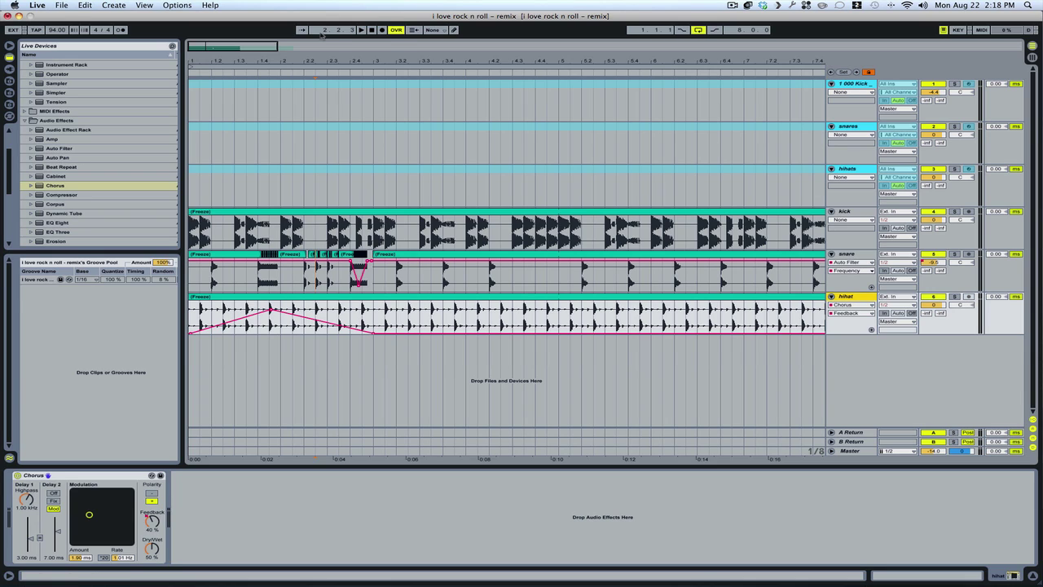
left_click(383, 30)
left_click(361, 31)
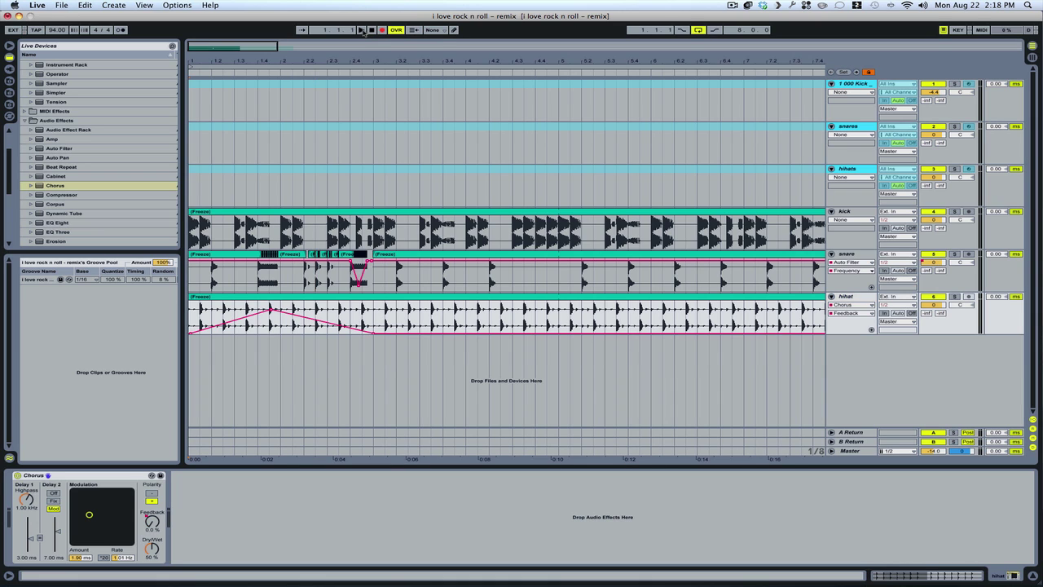
left_click(361, 31)
left_click_drag(89, 515, 120, 498)
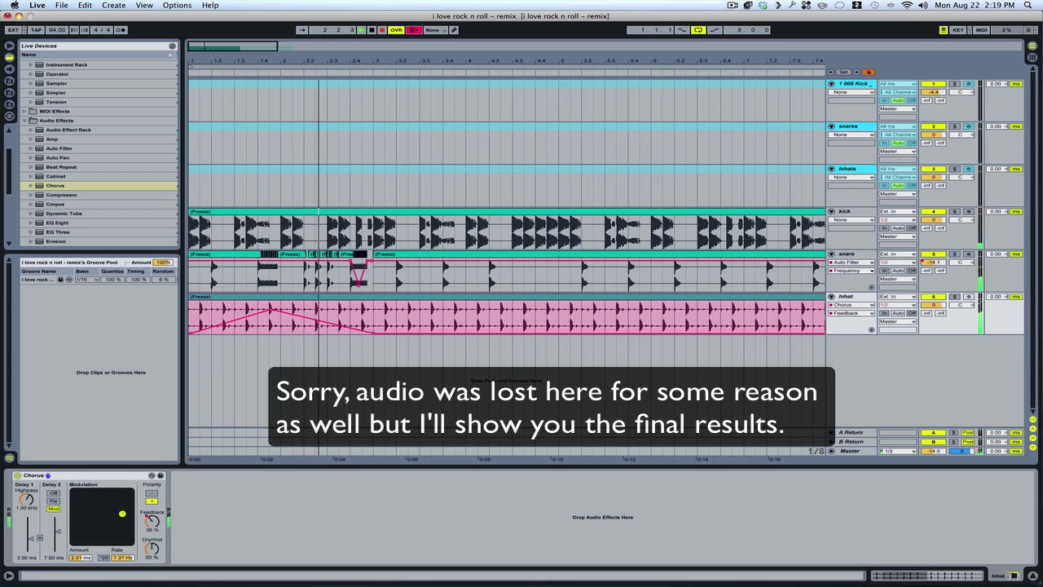
key("space")
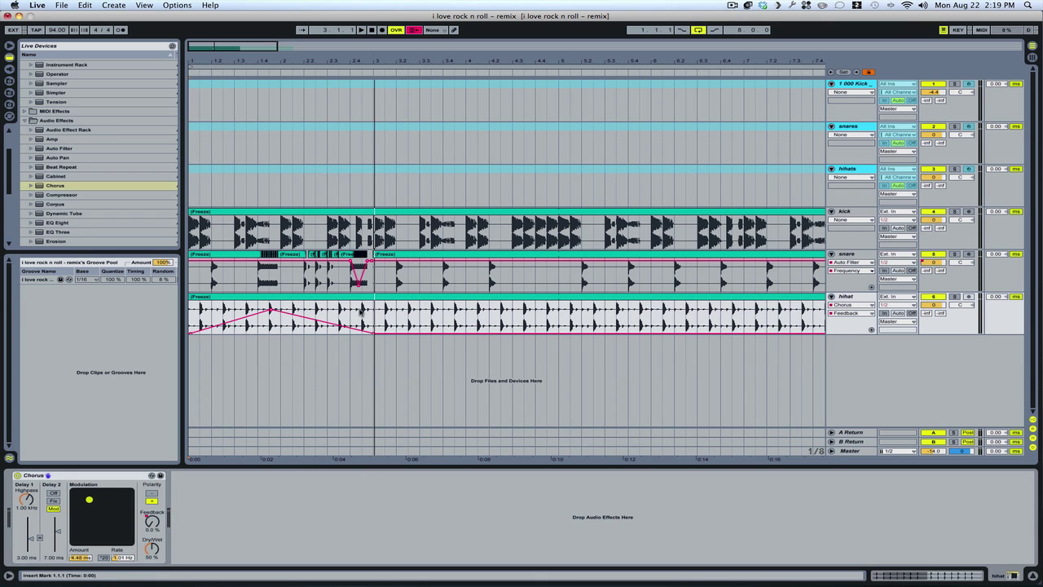
Loop the section from 1.1.1 to 3.1.1 across the kick, snare and hi-hat tracks
left_click_drag(372, 316, 191, 246)
key("super+l")
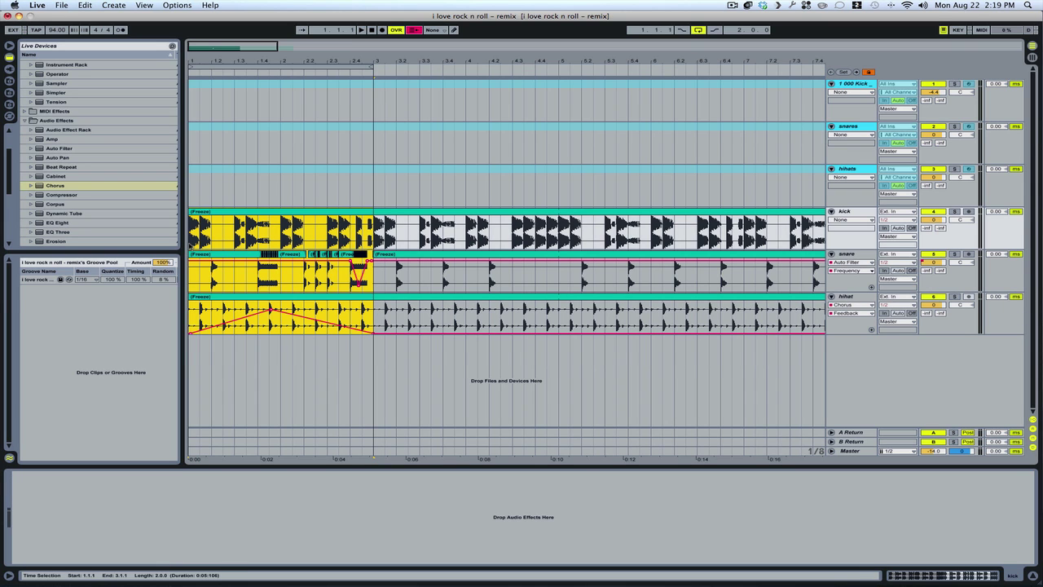
Add a Simple Delay after the Chorus on the hi-hat track
left_click(193, 323)
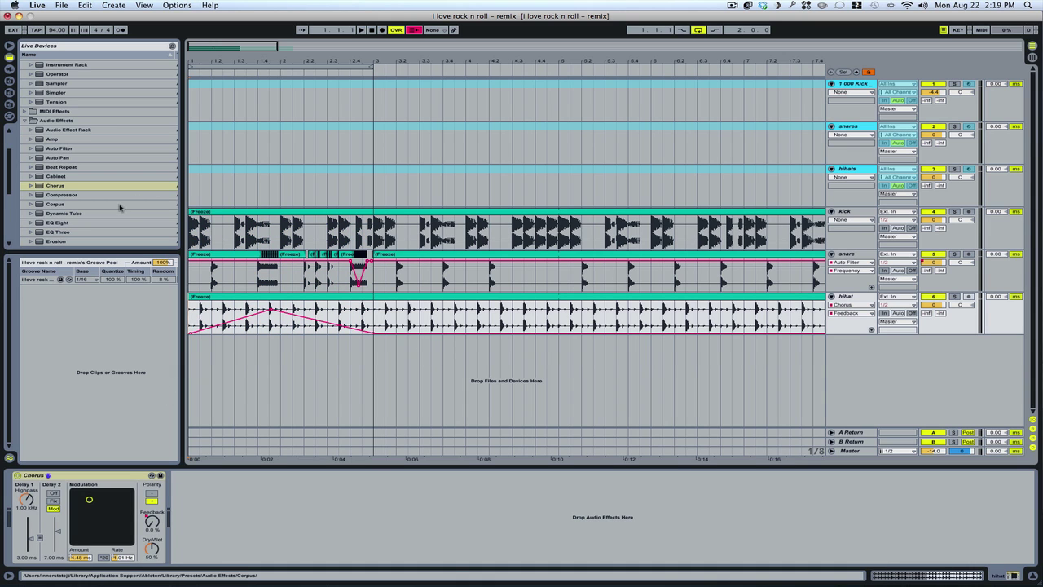
scroll(122, 207, "down", 3)
scroll(119, 207, "down", 4)
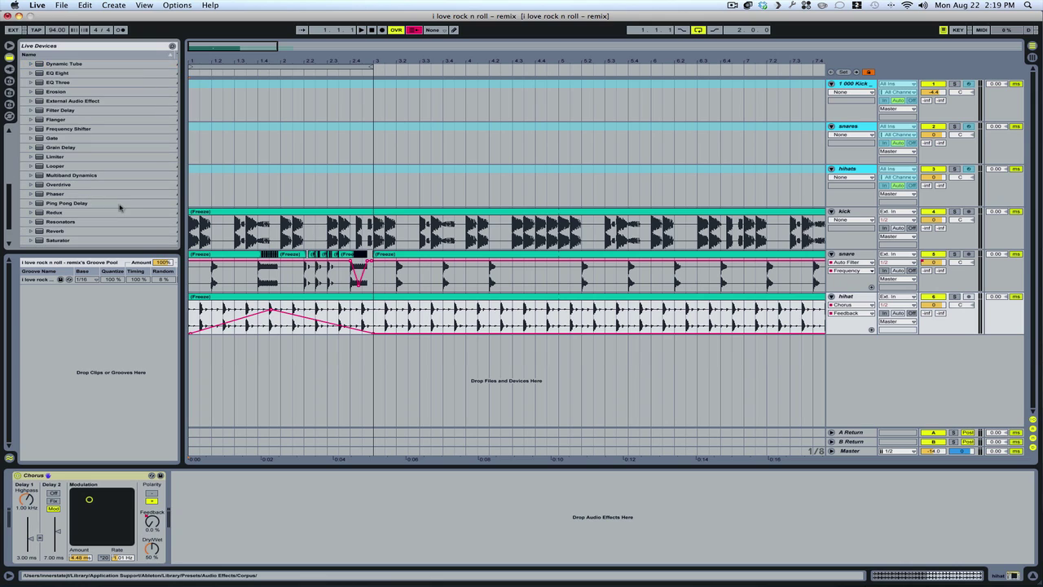
scroll(119, 207, "down", 2)
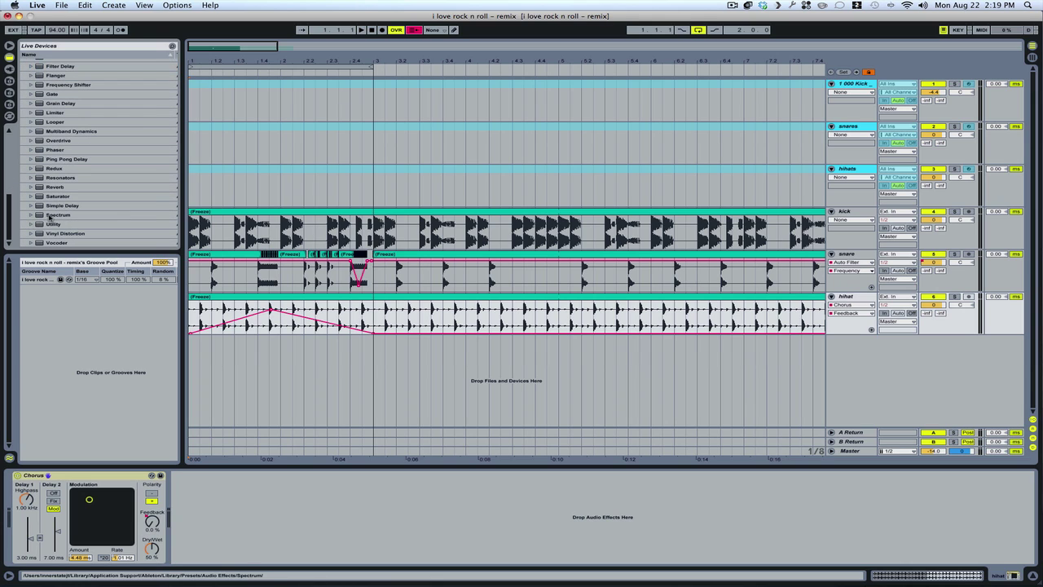
left_click_drag(40, 207, 241, 550)
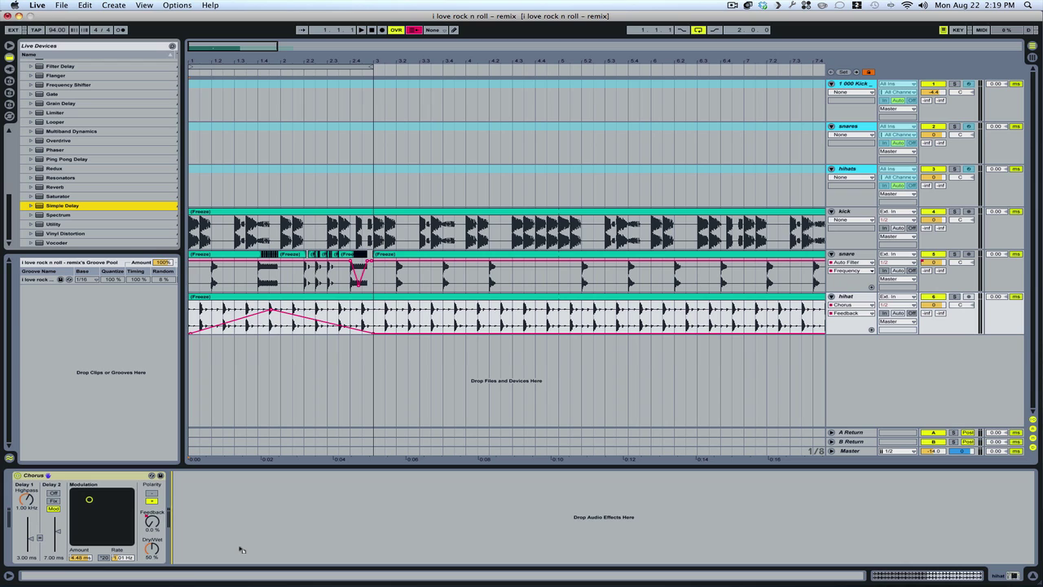
left_click_drag(241, 551, 235, 550)
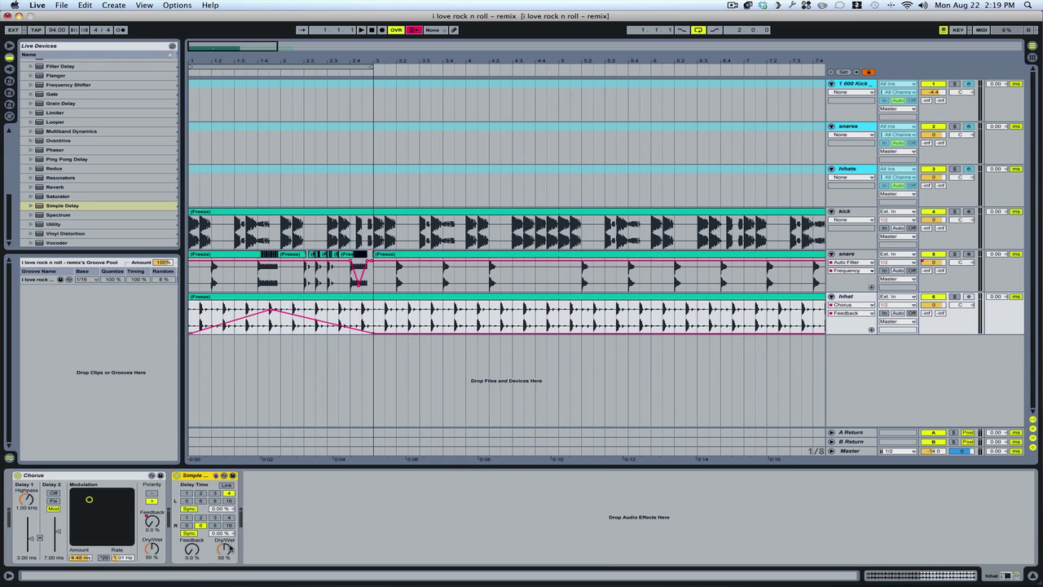
Set both Simple Delay channels' beat time to 3, Feedback to 78 % and Dry/Wet to 0 %
left_click(213, 518)
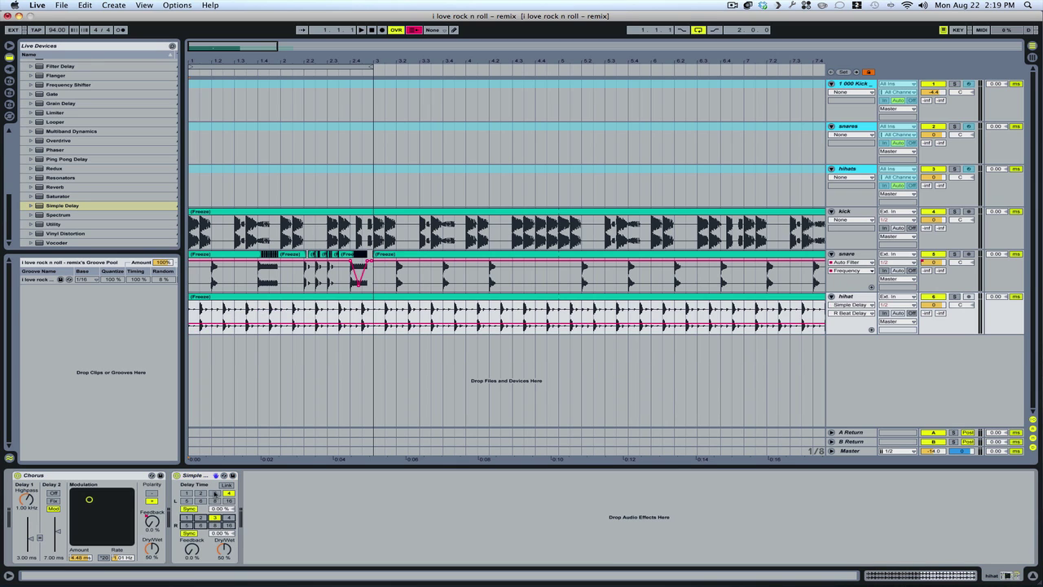
left_click(215, 493)
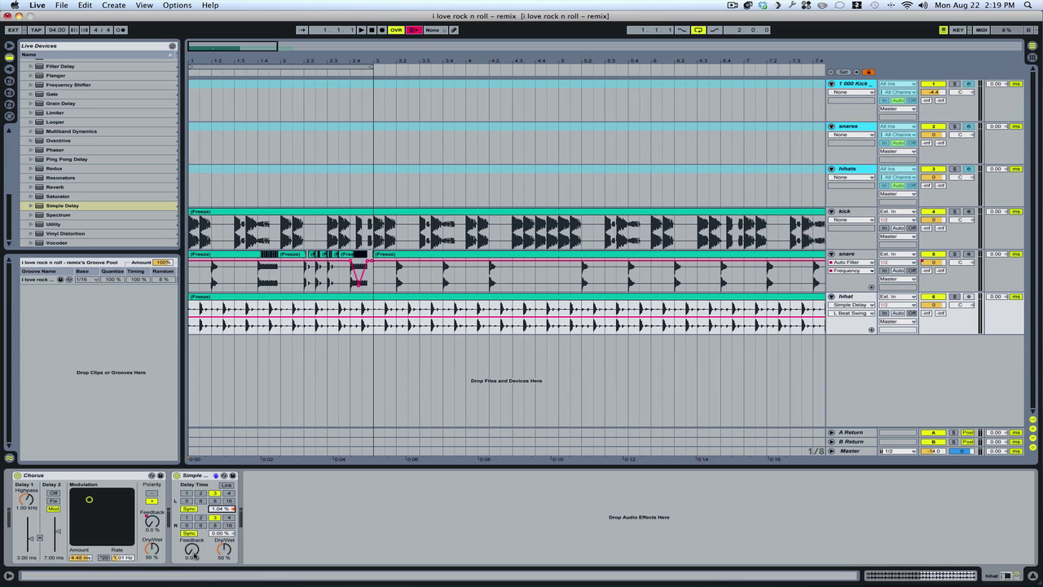
left_click_drag(201, 551, 202, 509)
left_click_drag(224, 550, 224, 575)
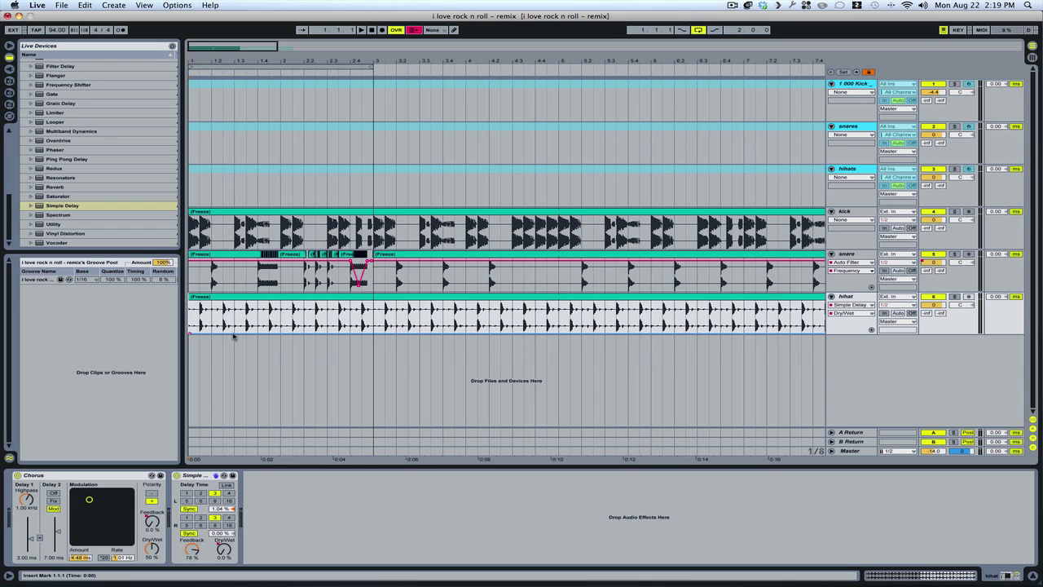
Draw Simple Delay Dry/Wet automation peaking at 1.2, dropping to about 17 % at 1.3 and reaching 0 % at bar 3
left_click(356, 334)
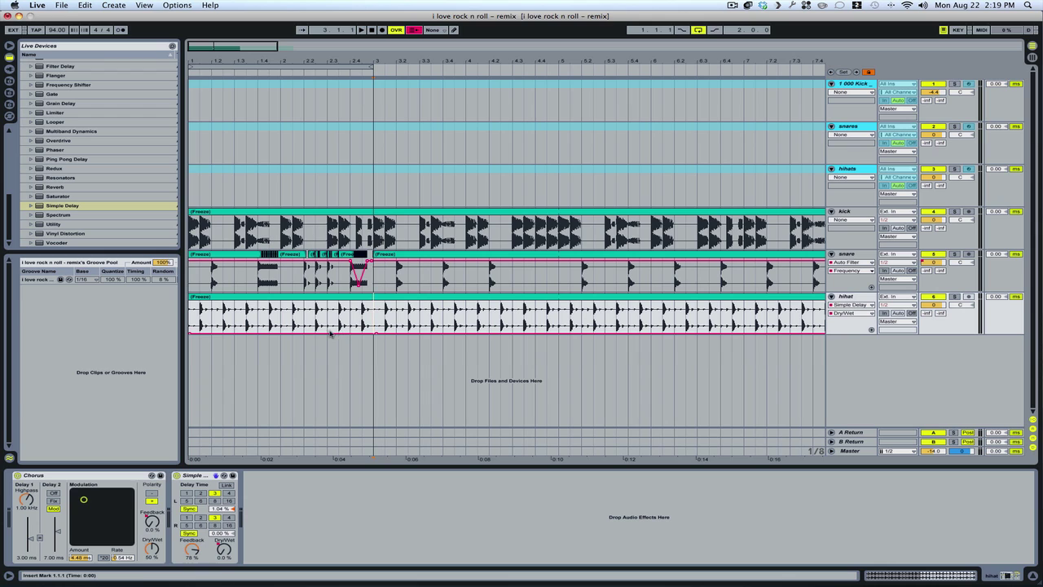
mouse_move(244, 329)
left_mouse_down()
mouse_move(209, 316)
mouse_move(212, 308)
mouse_move(233, 327)
left_mouse_up()
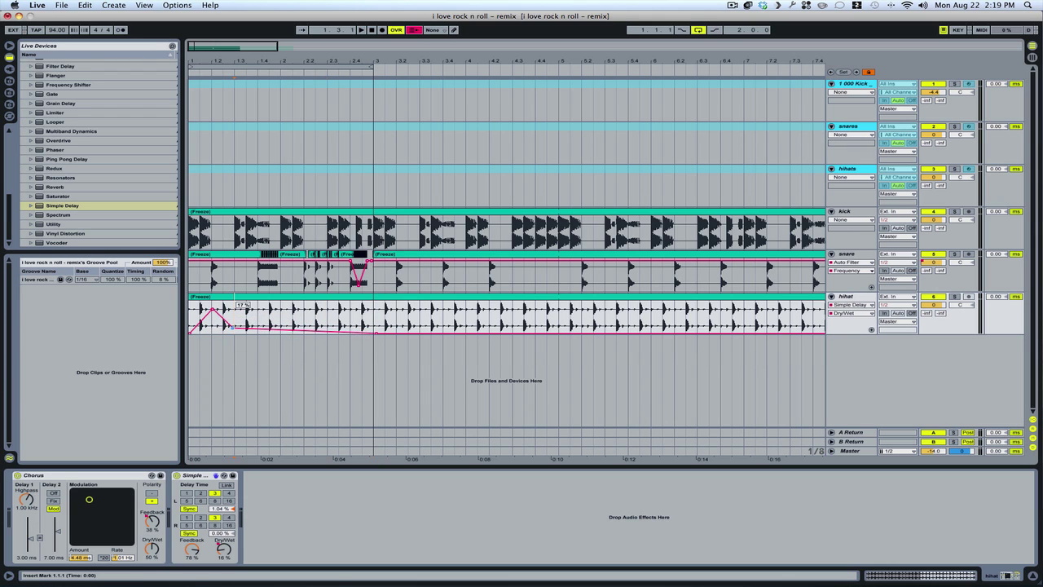
Use Draw Mode to add stepped Dry/Wet blocks at 1.4.3, from 2.2 to 2.3.3, and at 2.4.3 on the hi-hat track
left_click(457, 30)
left_click(271, 307)
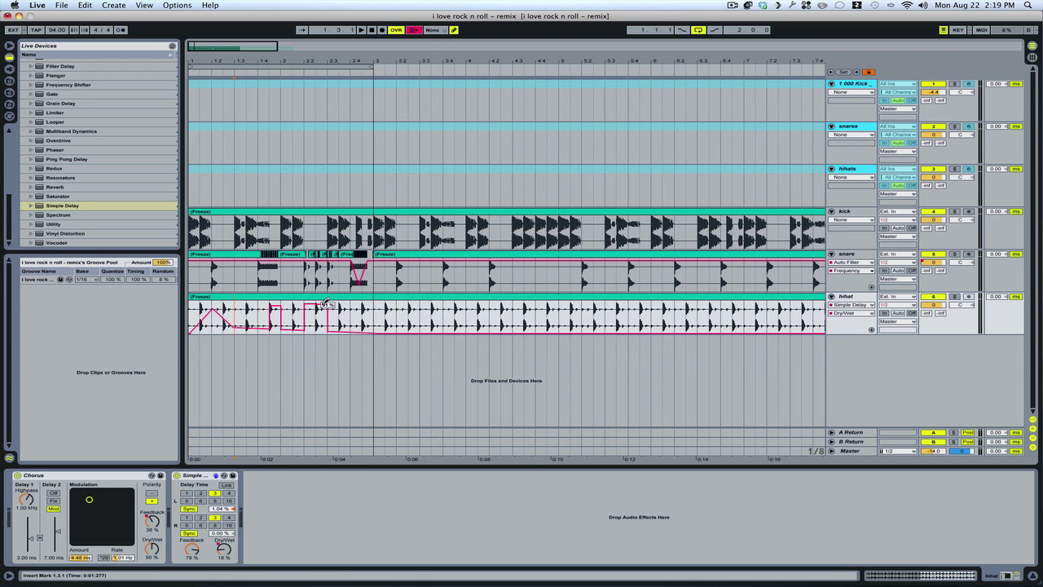
left_click_drag(305, 305, 340, 306)
left_click(365, 313)
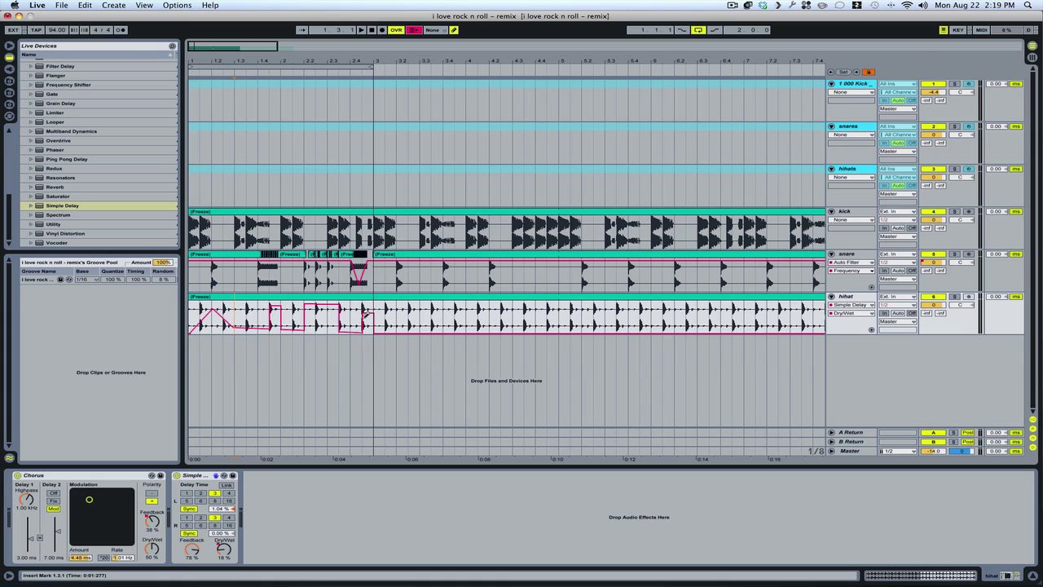
left_click(371, 31)
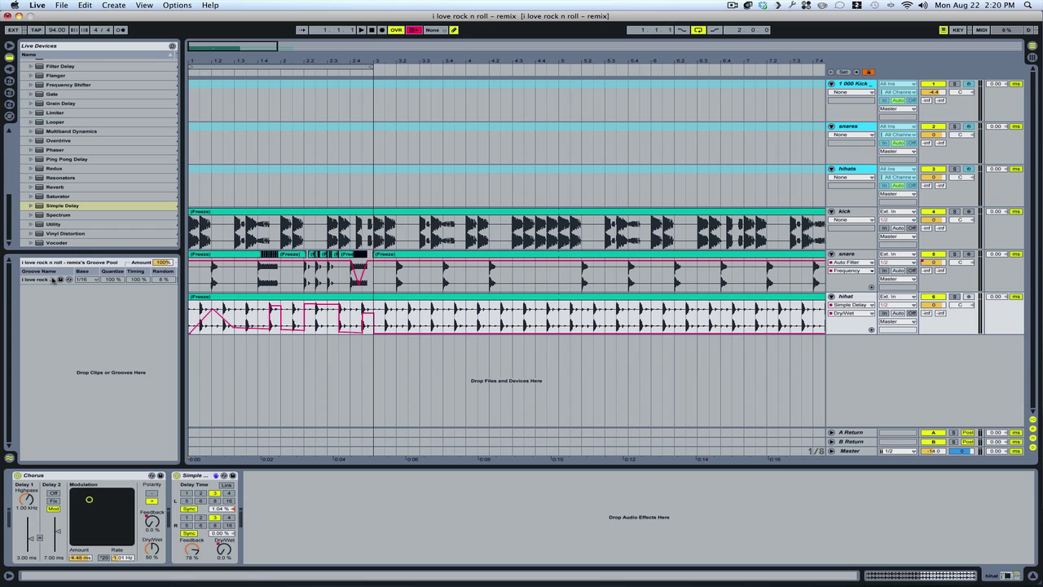
Add a Redux after the Simple Delay on the hi-hat track and turn on its Bit Reduction at 8
scroll(57, 120, "up", 5)
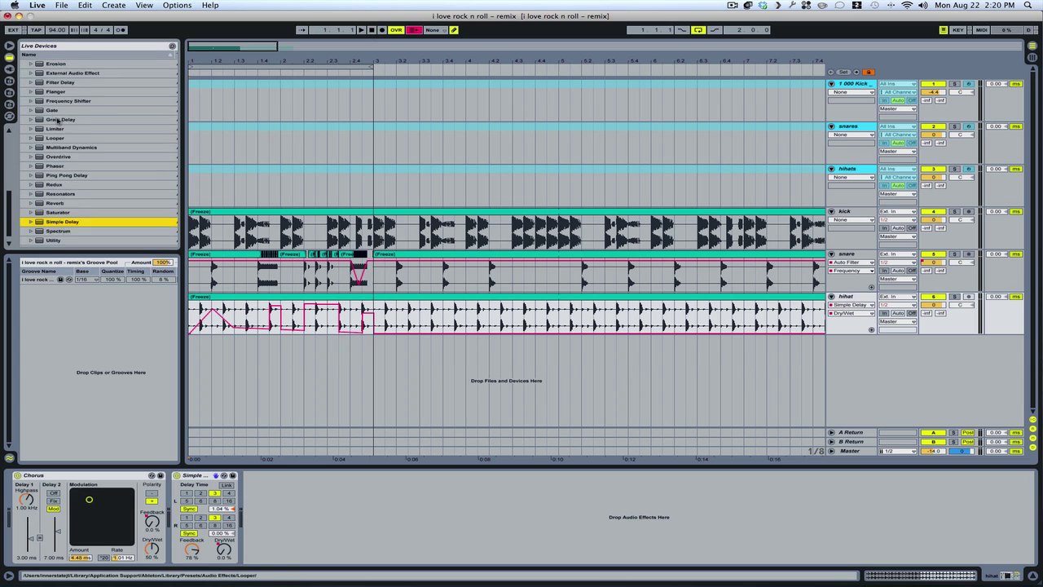
scroll(72, 121, "up", 4)
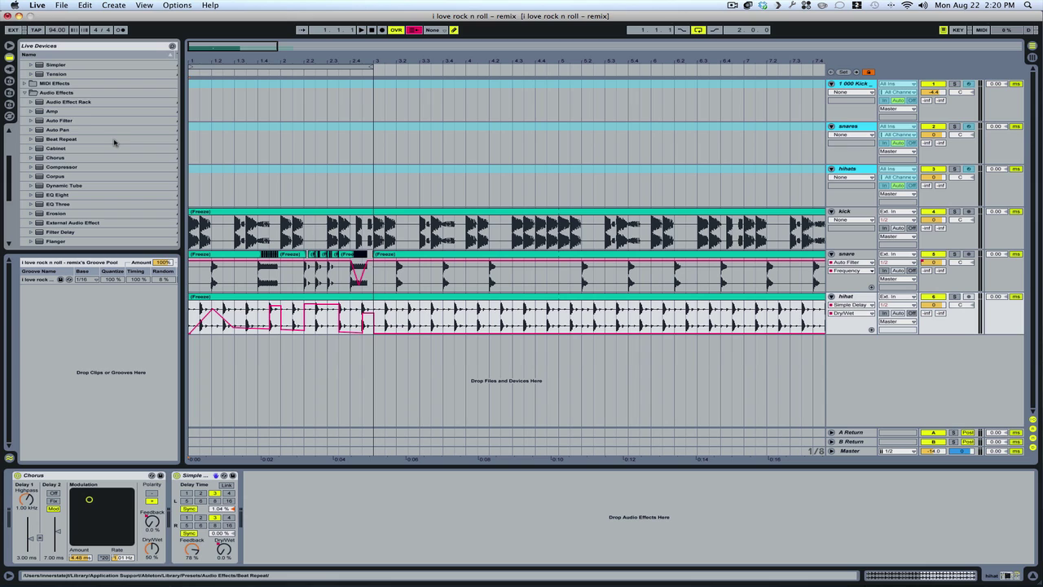
scroll(114, 142, "down", 8)
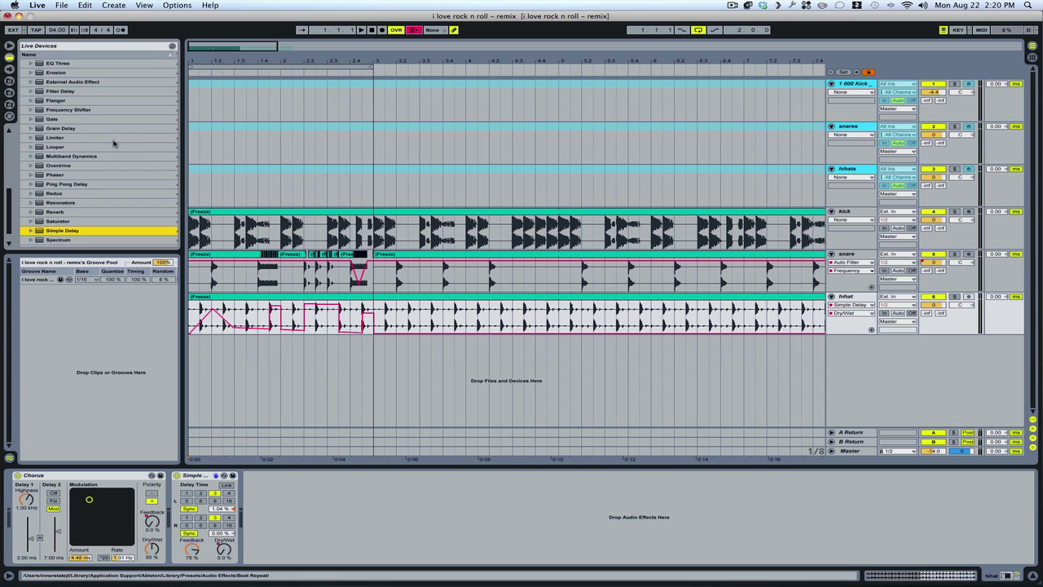
left_click_drag(44, 196, 285, 499)
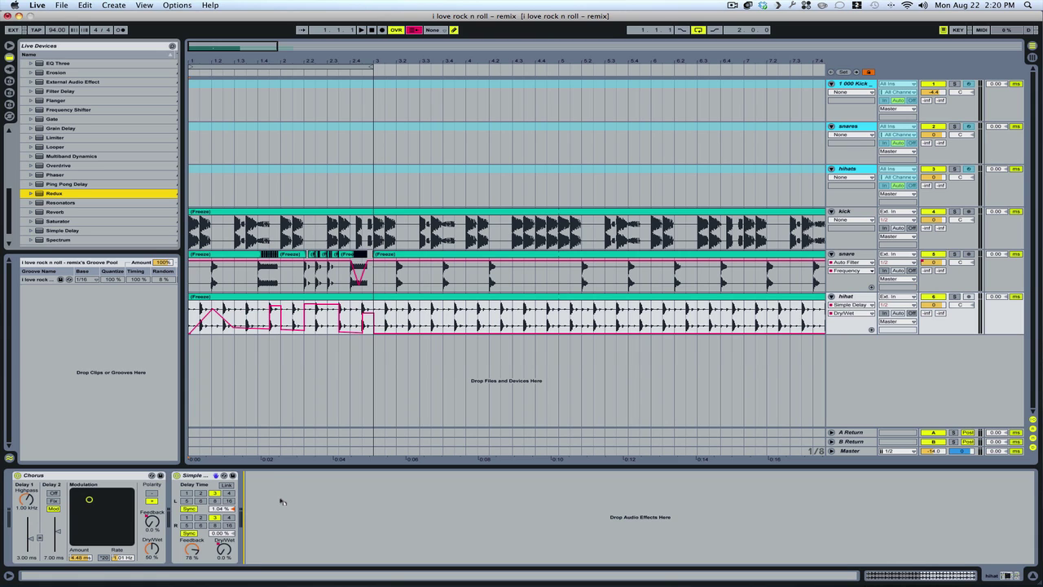
left_click_drag(281, 500, 257, 553)
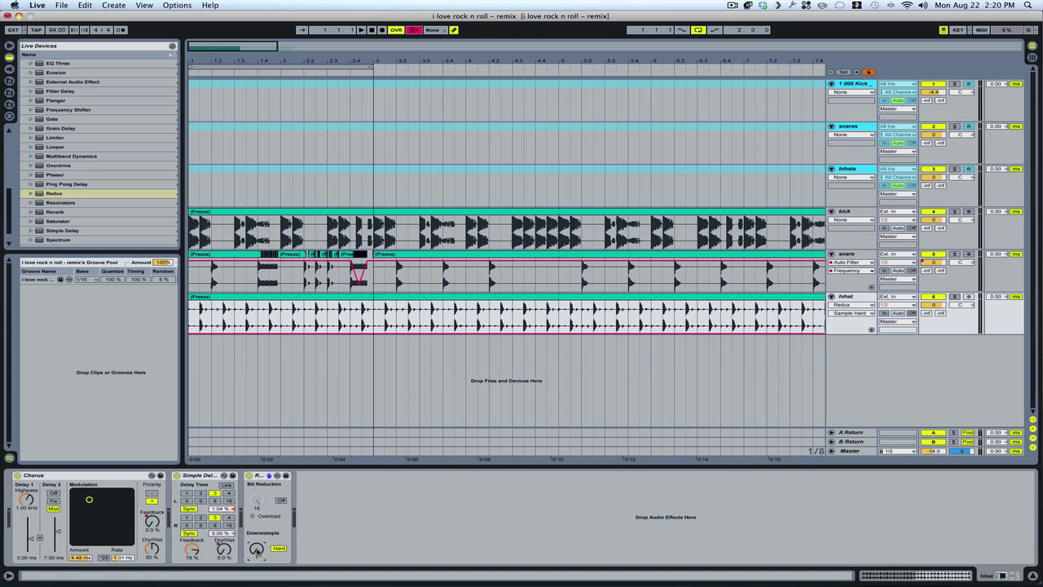
left_click(282, 501)
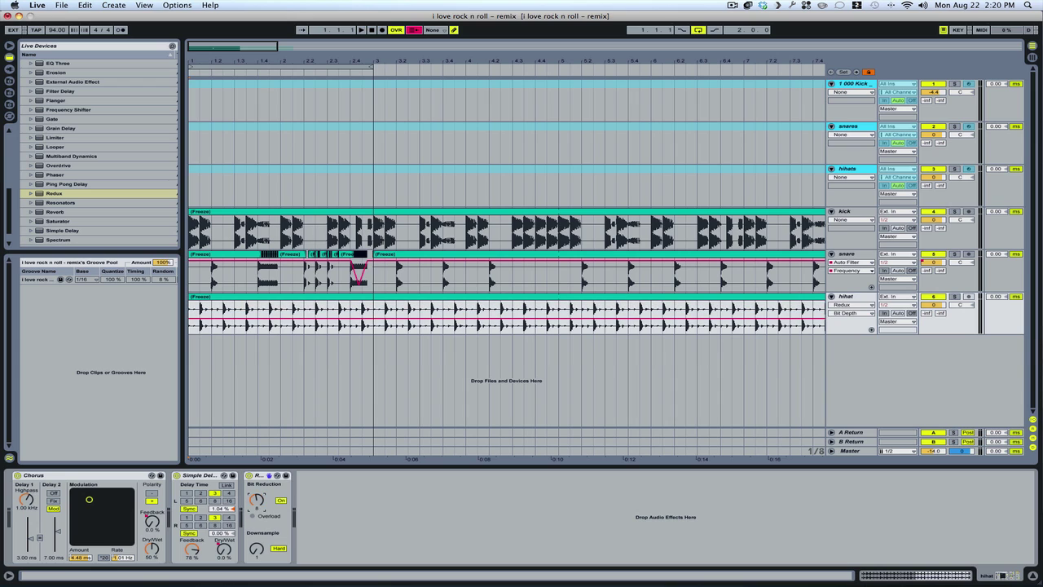
Draw low stepped blocks of Redux Downsample automation on the hi-hat track at 1.1.3, 1.2.3, 2.1.3, 2.2.3, 2.3.3 and 2.4.3
left_click(257, 553)
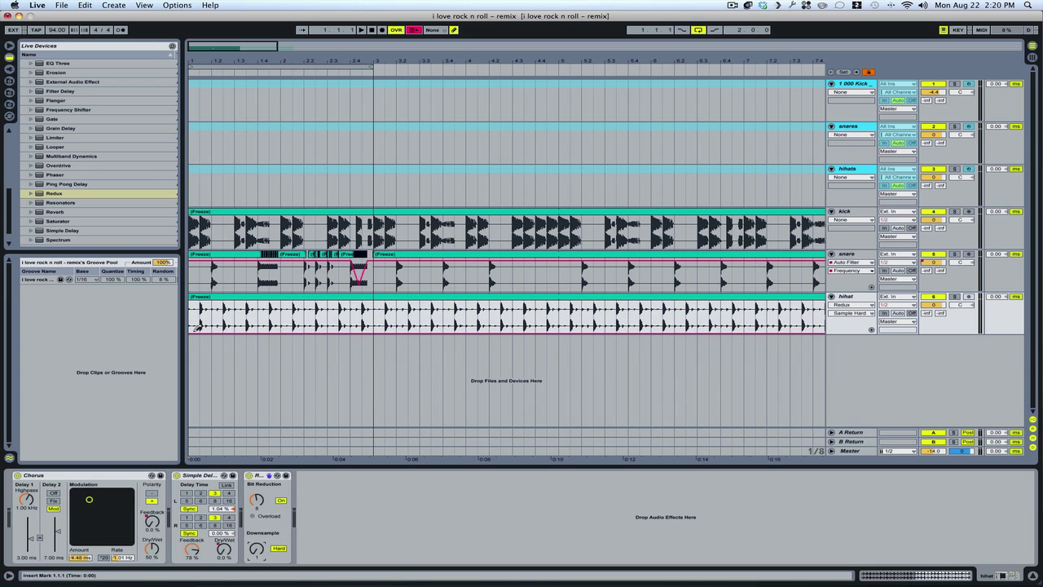
left_click_drag(207, 326, 240, 332)
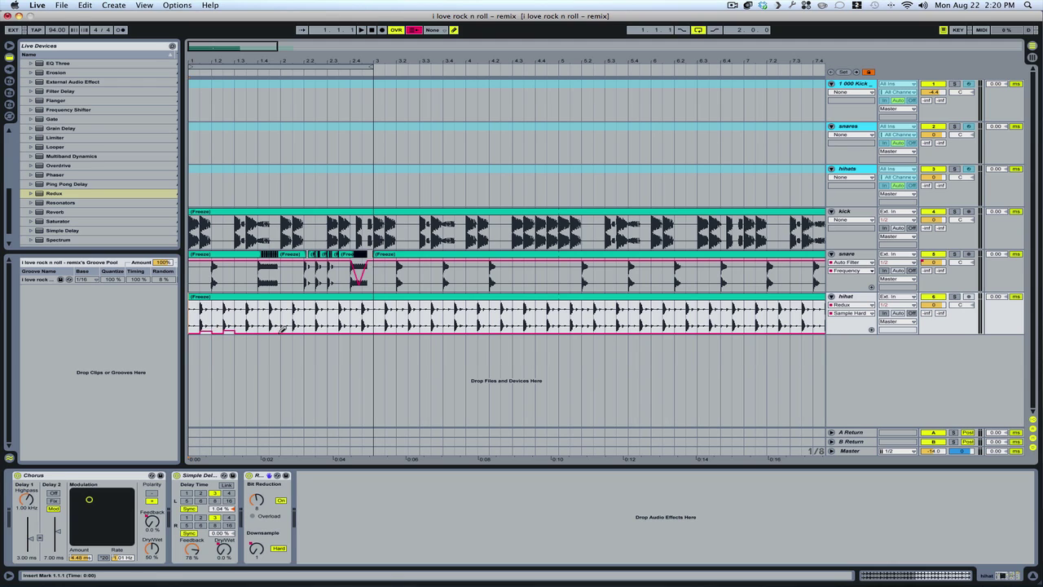
left_click(298, 324)
left_click(345, 324)
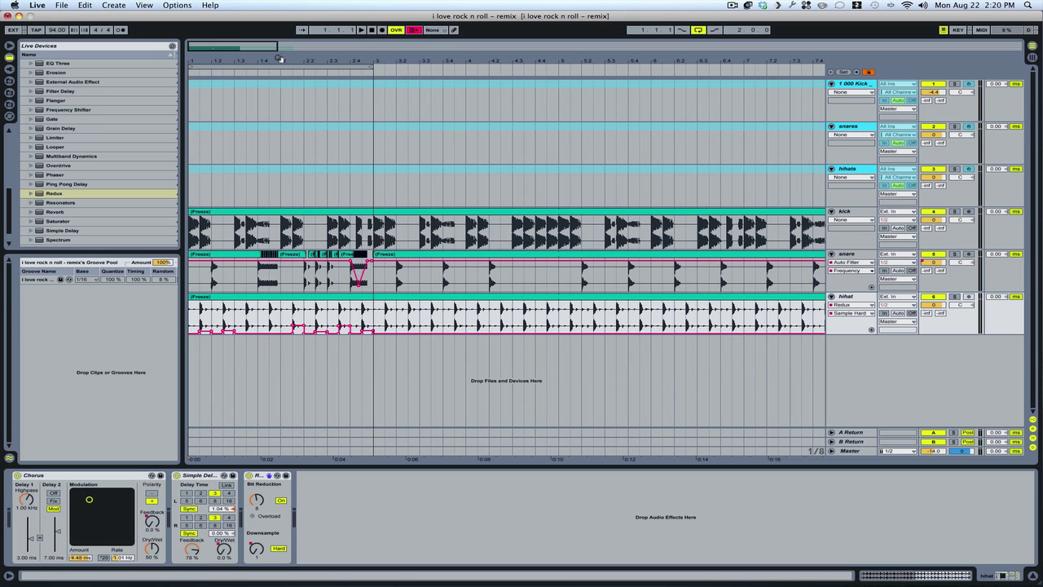
Duplicate the 1/32-note hi-hat slice at 1.4.4 three times, filling the space up to 2.1.2
left_click_drag(279, 58, 274, 324)
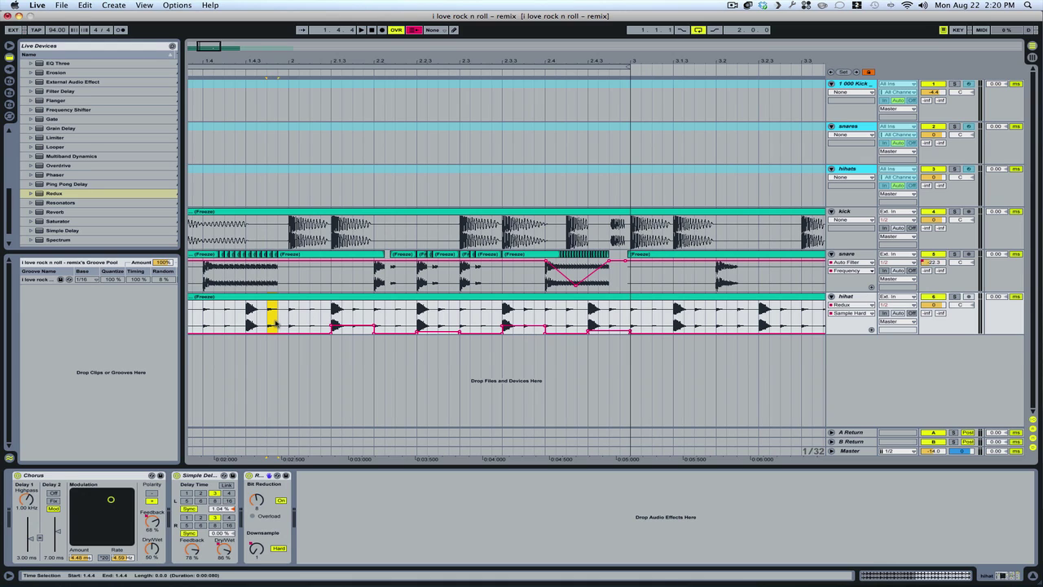
key("super+e")
key("Right")
key("Right")
key("Right")
key("super+e")
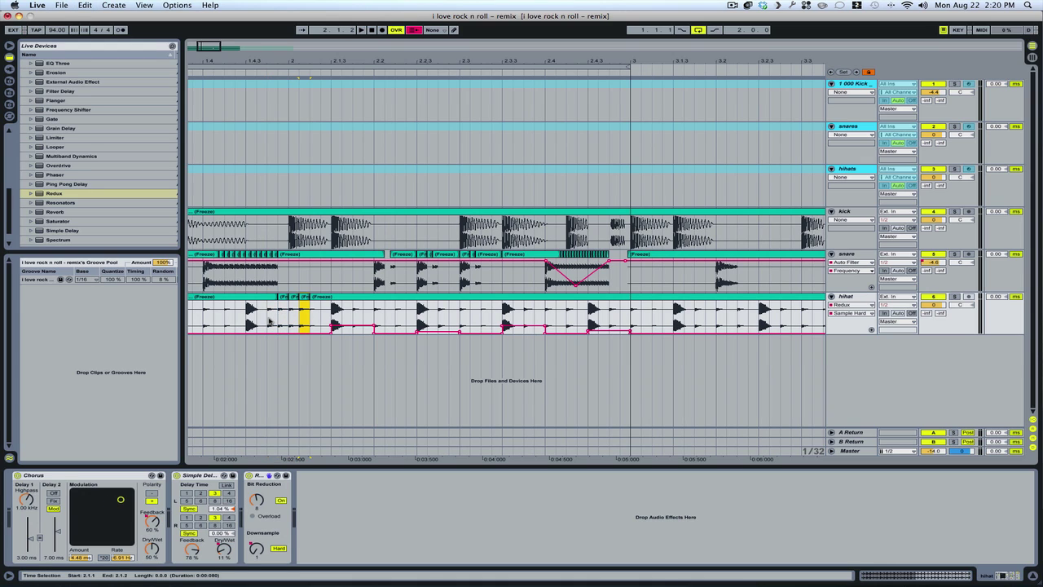
Draw hi-hat Track Volume automation falling from 0 dB at 1.4.4 to about -23.8 dB at 2.1.2, returning to 0 dB just before 2.1.3
left_click(267, 322)
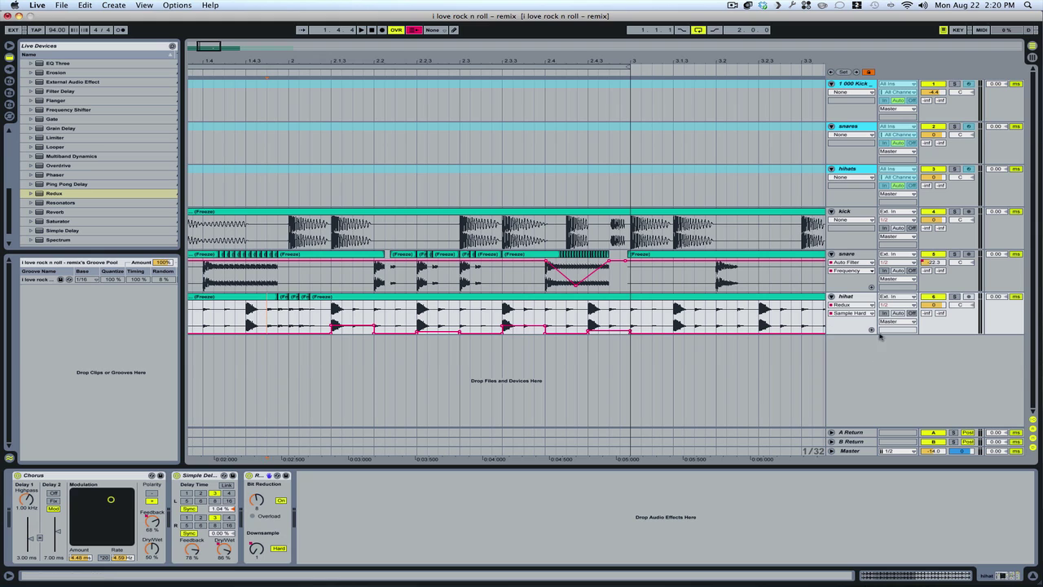
left_click(851, 305)
left_click(848, 349)
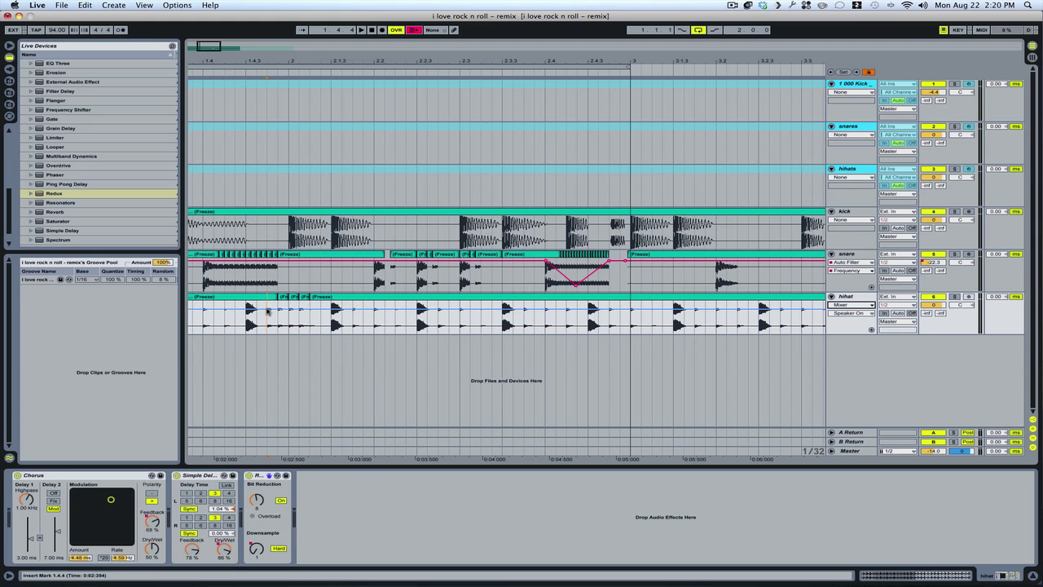
left_click(854, 314)
left_click(852, 333)
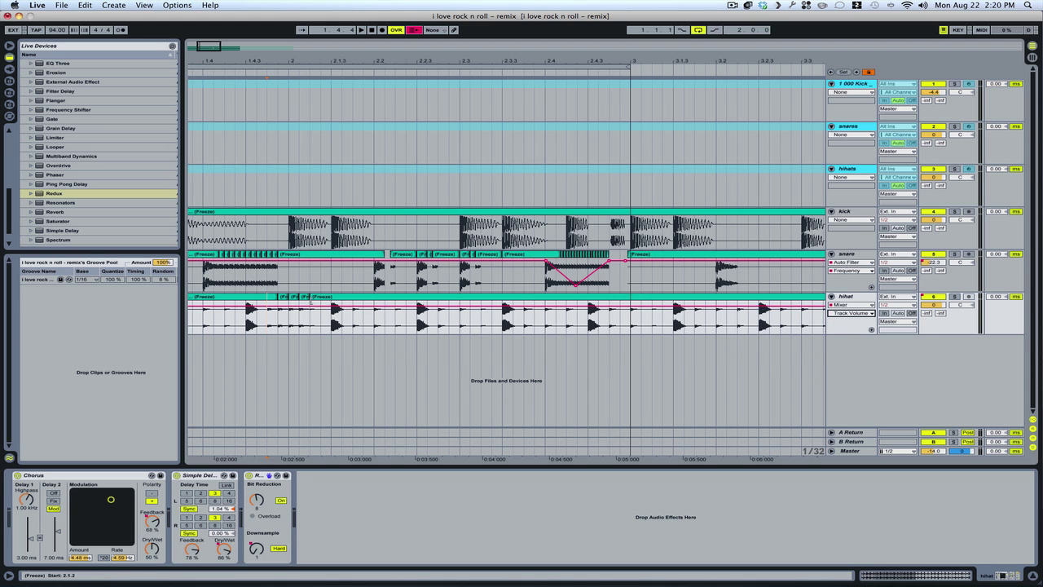
left_click(269, 314)
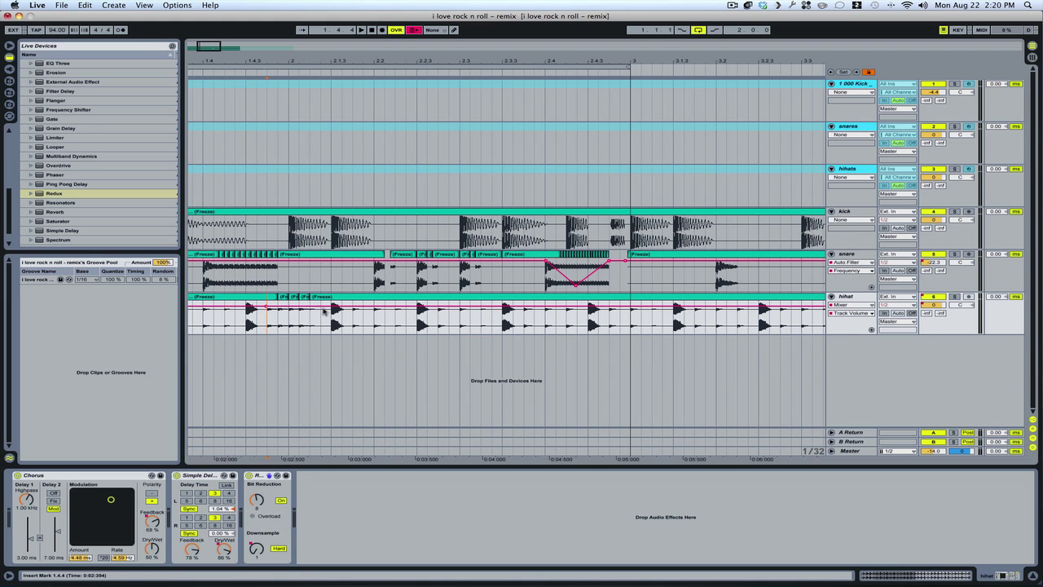
mouse_move(325, 306)
left_mouse_down()
mouse_move(309, 323)
mouse_move(329, 307)
left_mouse_up()
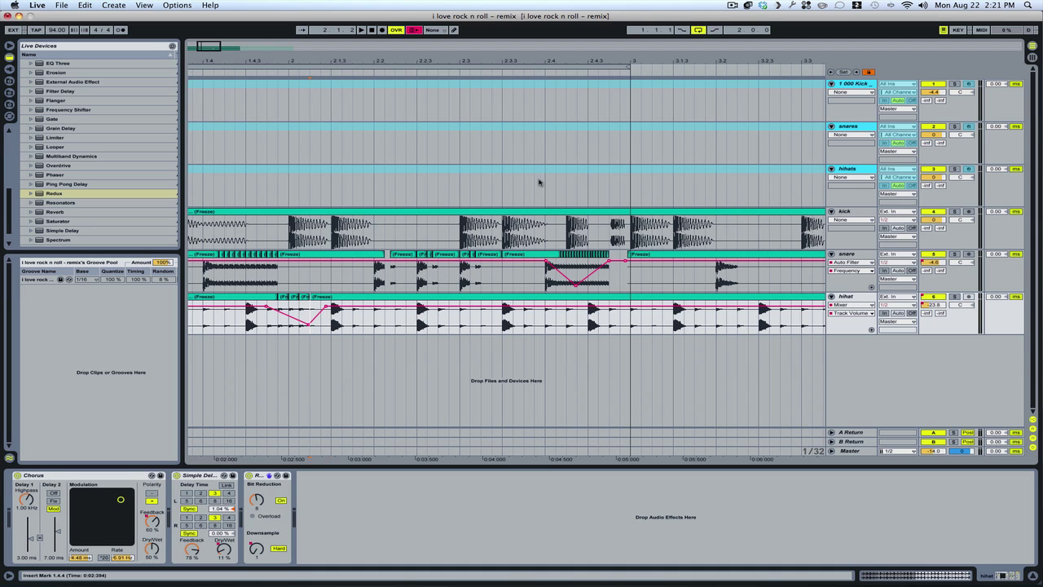
Play the two-bar loop from the start to hear the edited drums, and stop playback
left_click_drag(524, 63, 521, 37)
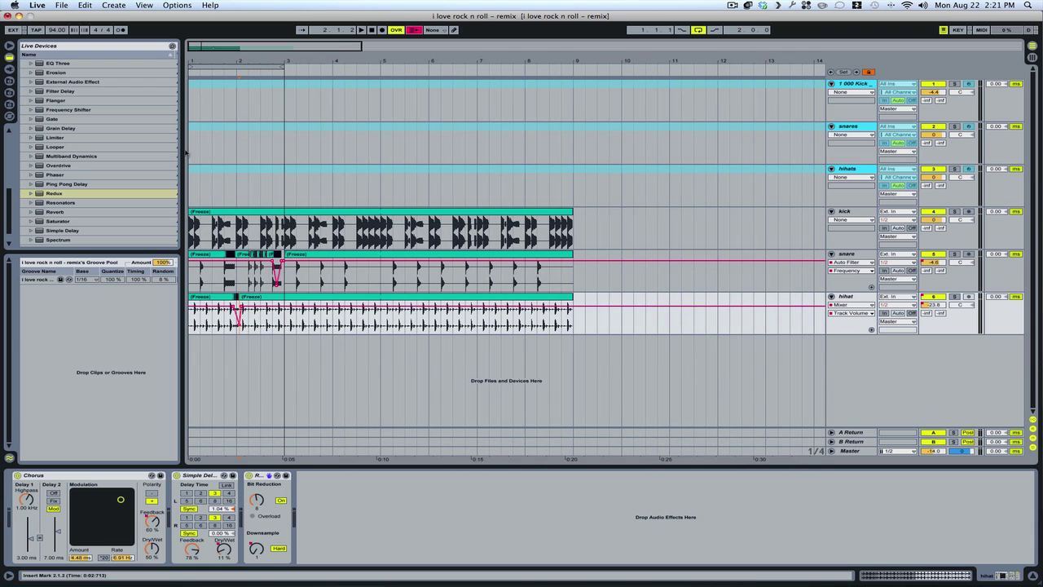
left_click(372, 31)
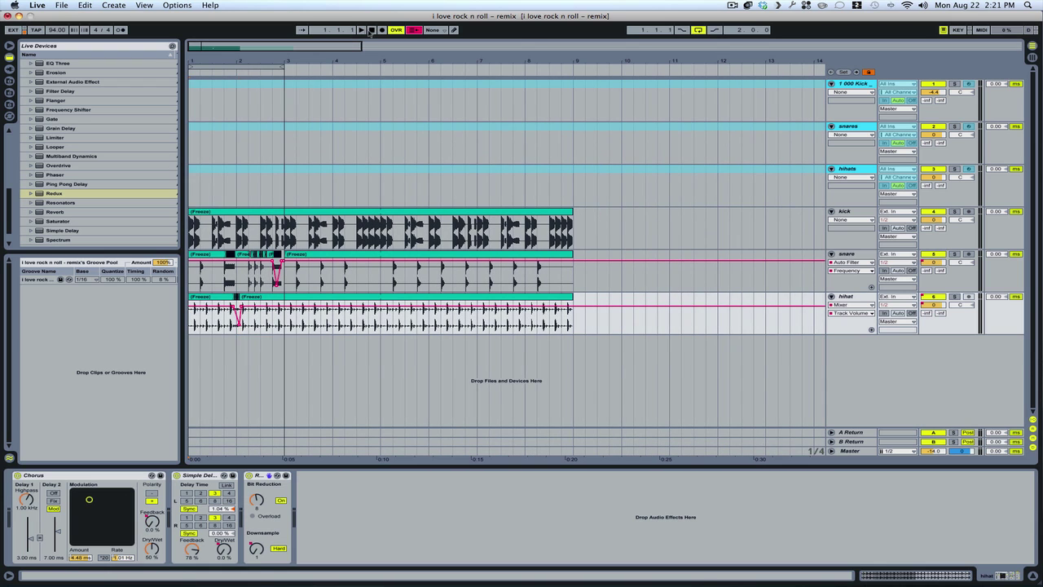
left_click(361, 30)
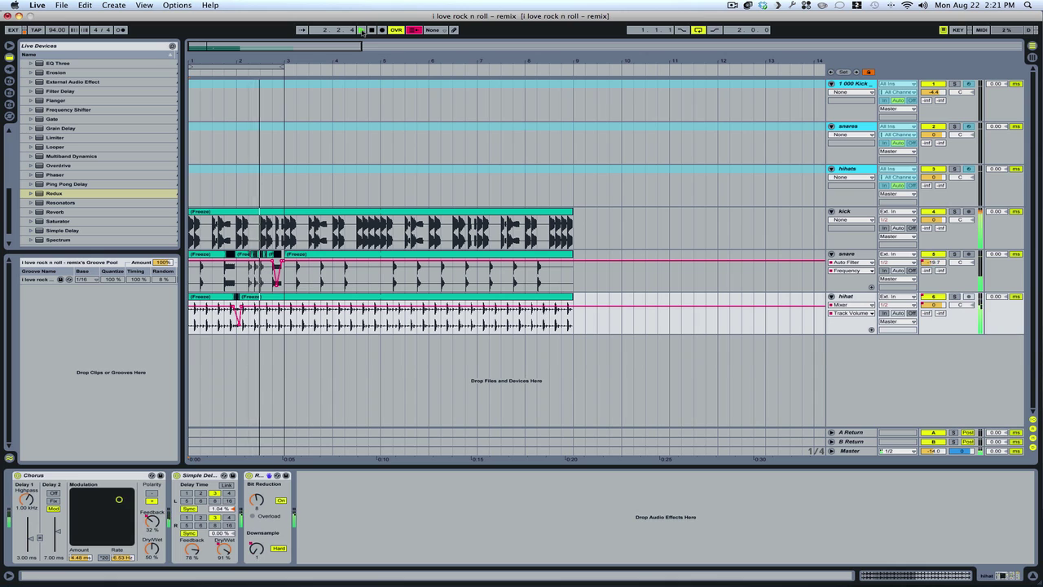
key("space")
left_click(571, 484)
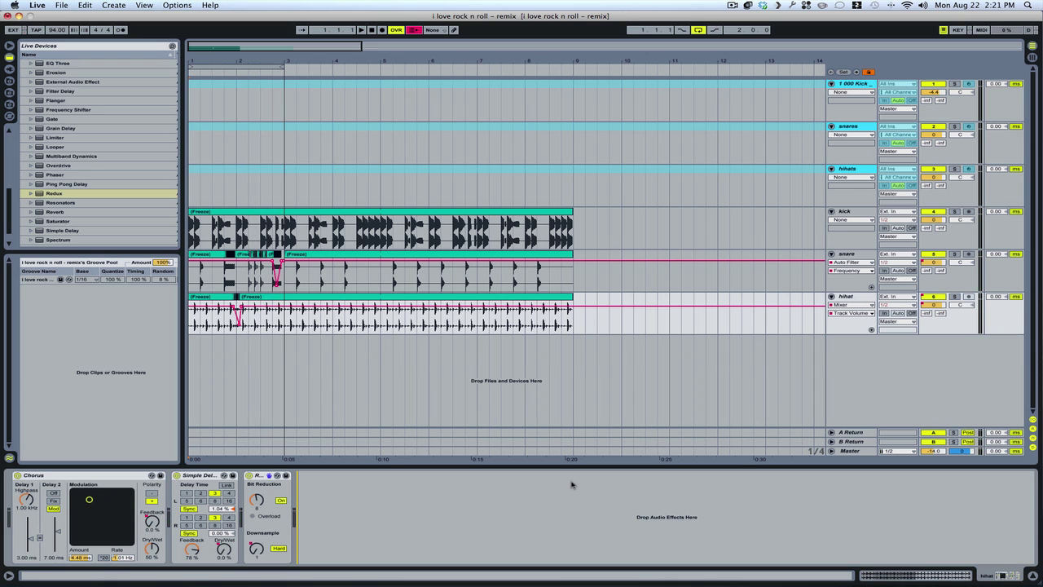